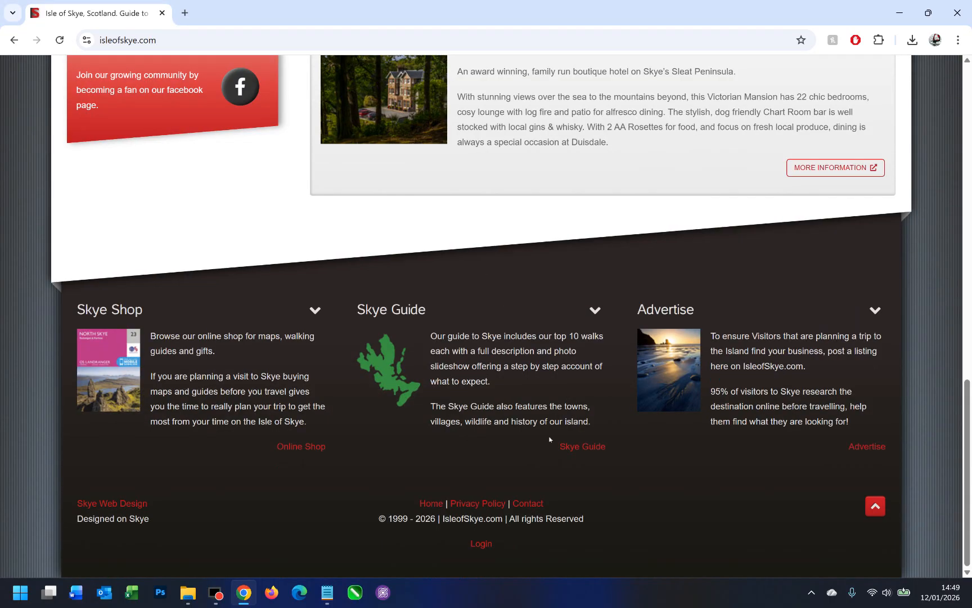
# Log in to the Isle of Skye site with the saved Manager credentials and open the Events page under Attractions.
pyautogui.click(482, 542)
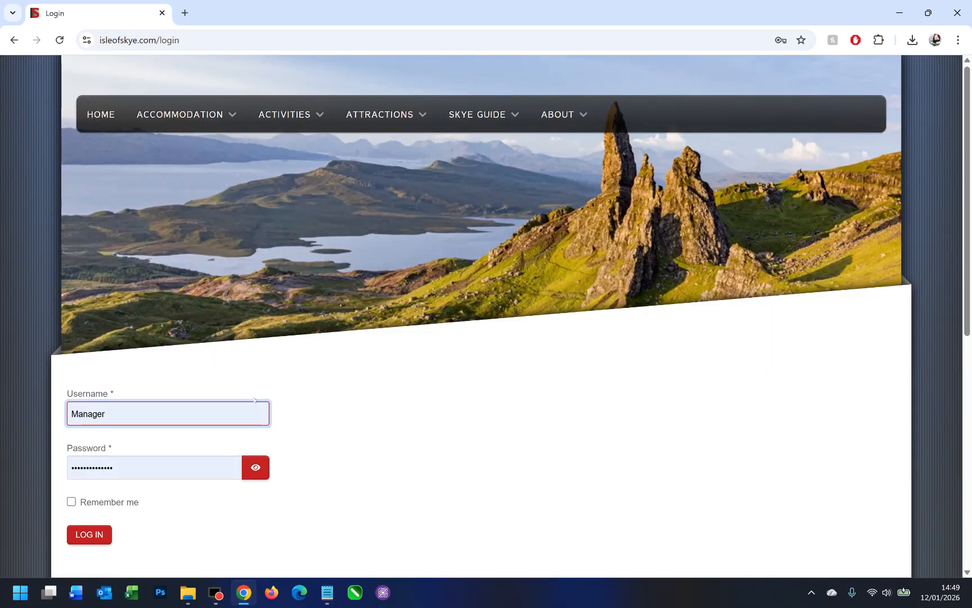
pyautogui.click(88, 541)
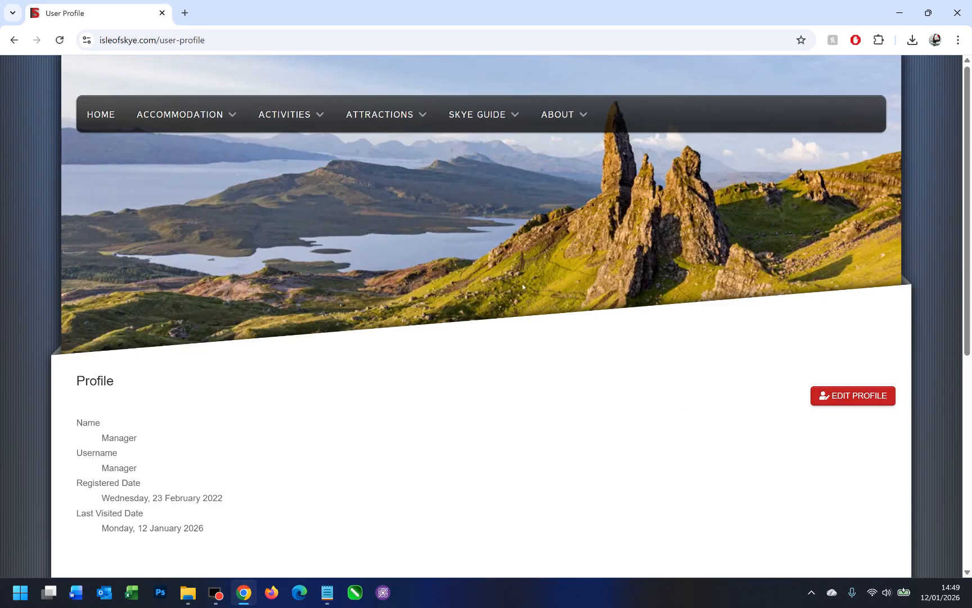
pyautogui.moveTo(391, 123)
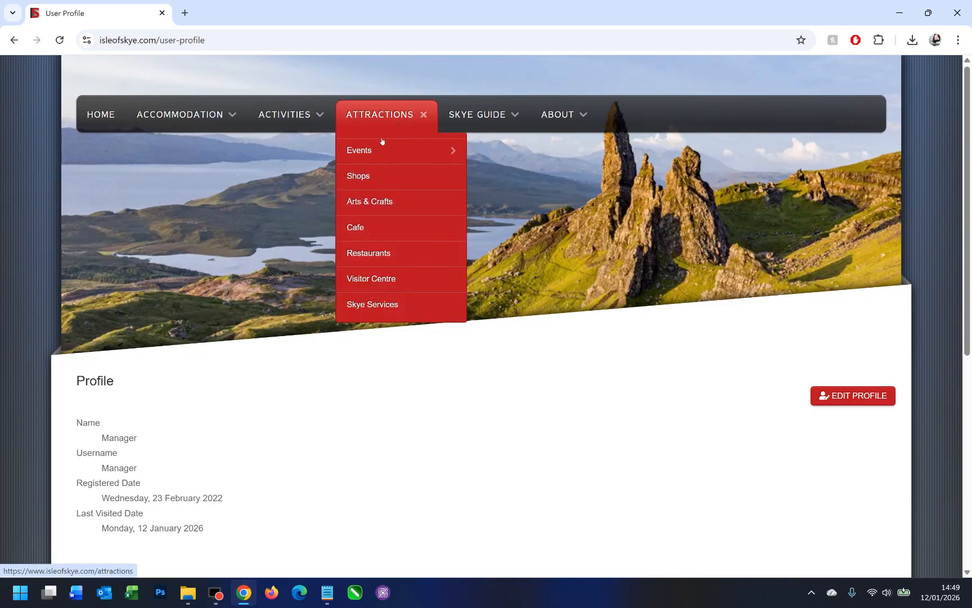
pyautogui.moveTo(378, 149)
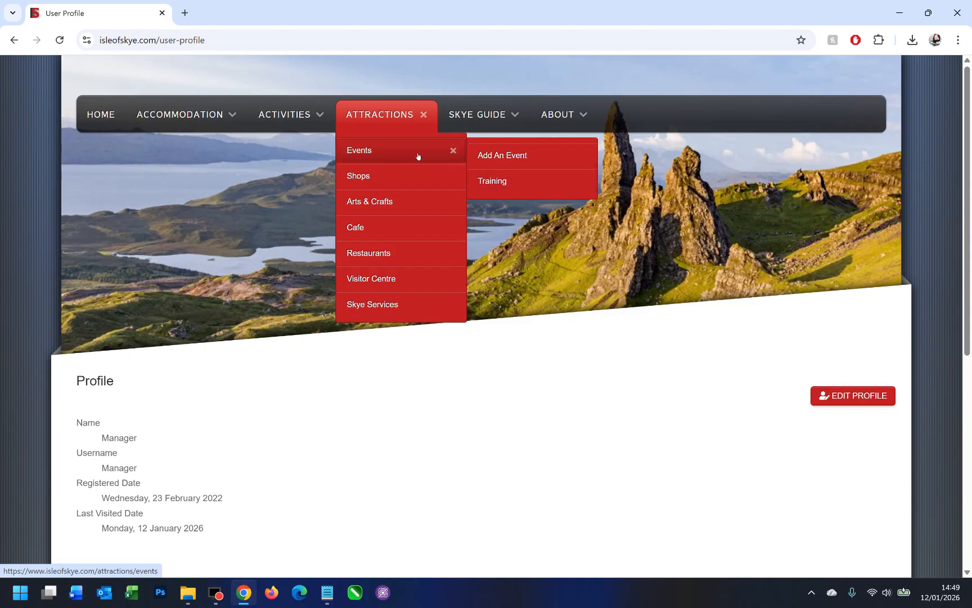
pyautogui.click(396, 153)
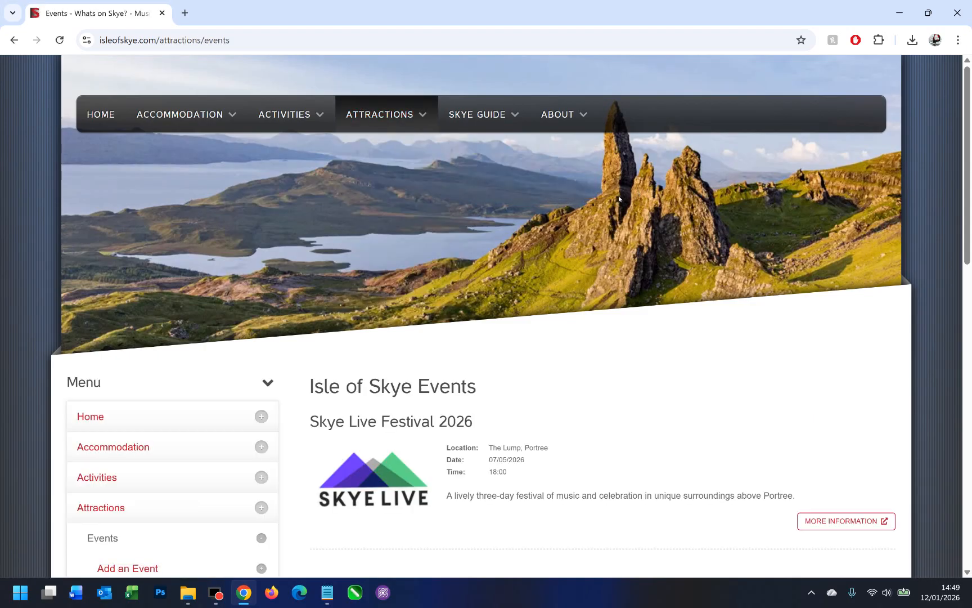
# Examine the Skye Live Festival 2026 listing's title, location, date, time, description and link on the events page.
pyautogui.scroll(-5, 619, 197)
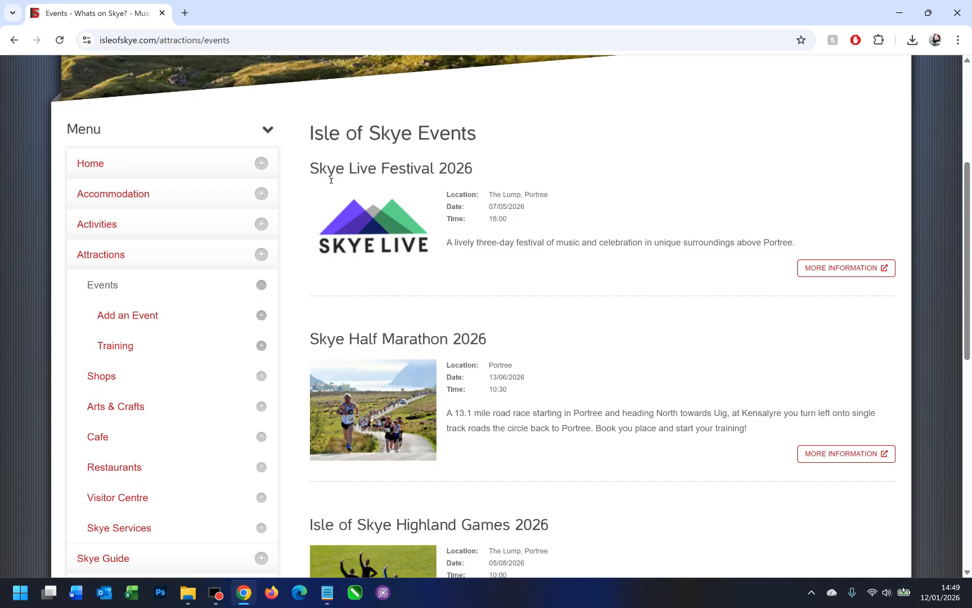
pyautogui.moveTo(309, 170); pyautogui.dragTo(484, 172)
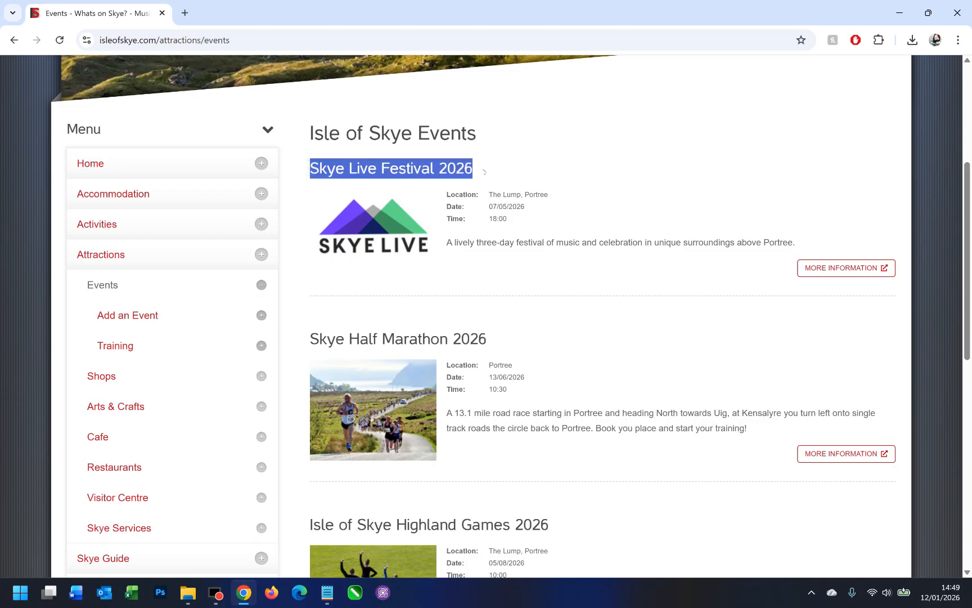
pyautogui.tripleClick(501, 192)
pyautogui.moveTo(503, 206); pyautogui.dragTo(516, 206)
pyautogui.click(500, 216)
pyautogui.moveTo(449, 243); pyautogui.dragTo(799, 250)
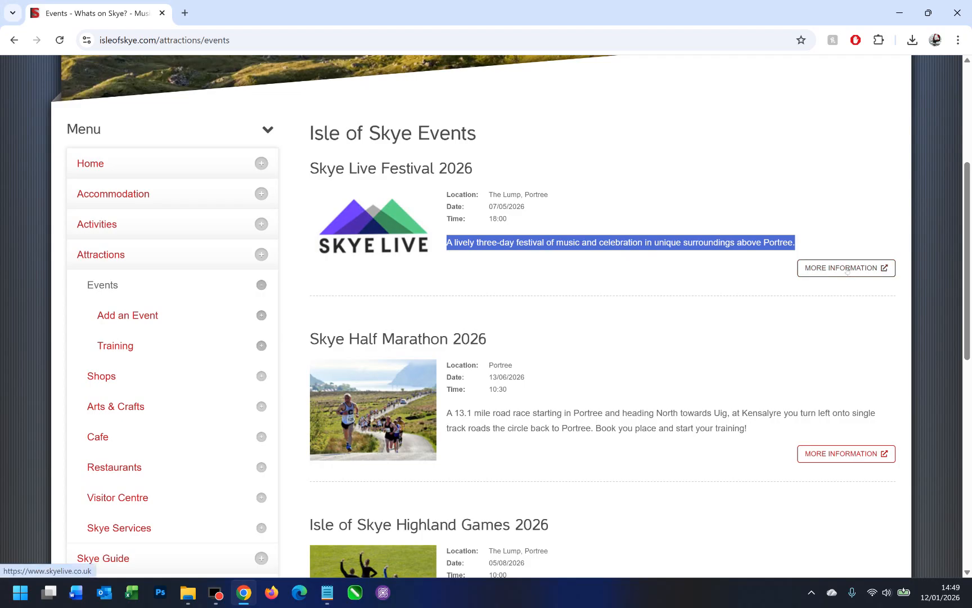
pyautogui.click(814, 224)
pyautogui.scroll(-3, 788, 231)
pyautogui.scroll(3, 734, 245)
# Open the Add an Event form from the Attractions events section.
pyautogui.scroll(5, 733, 245)
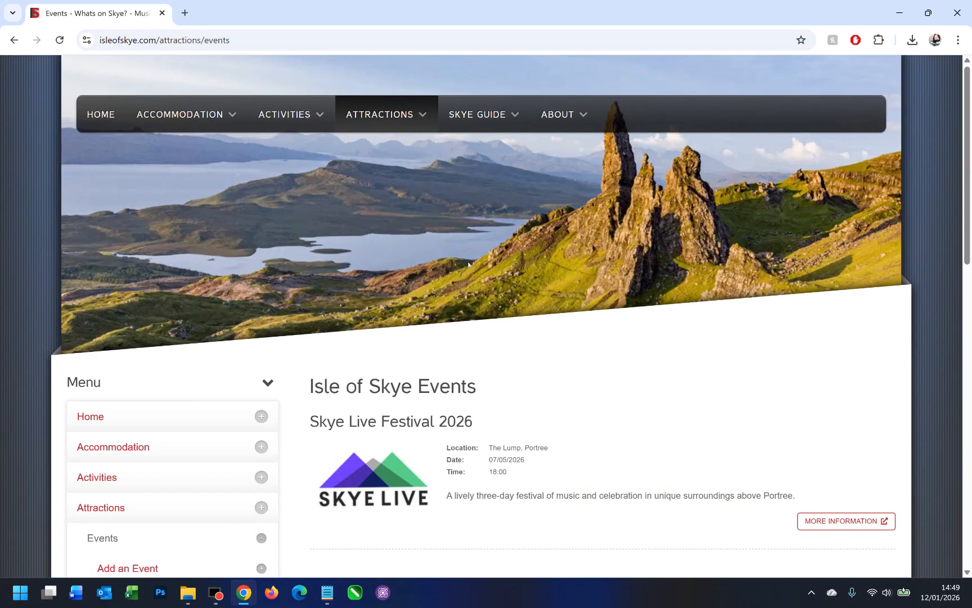
pyautogui.moveTo(402, 150)
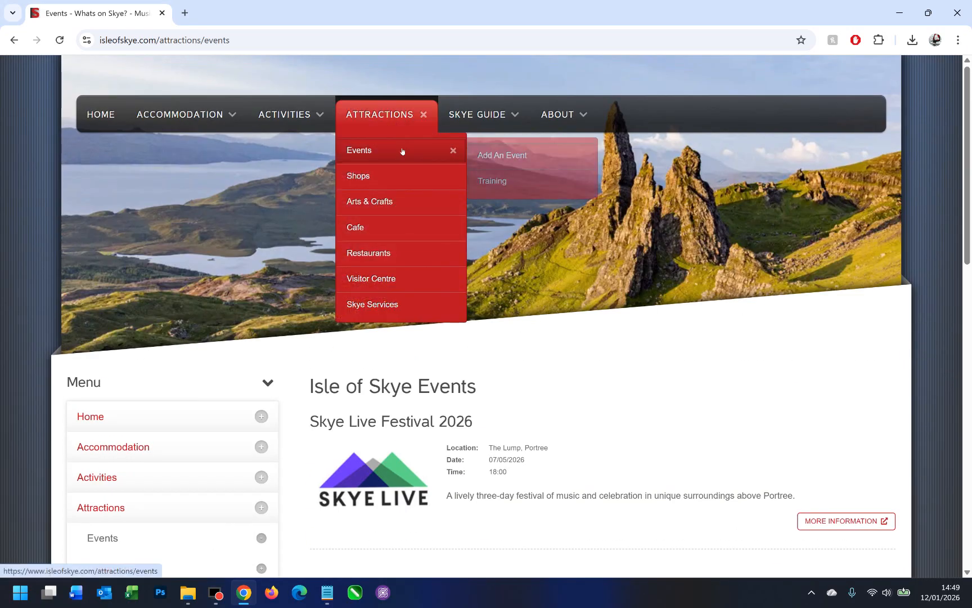
pyautogui.click(499, 156)
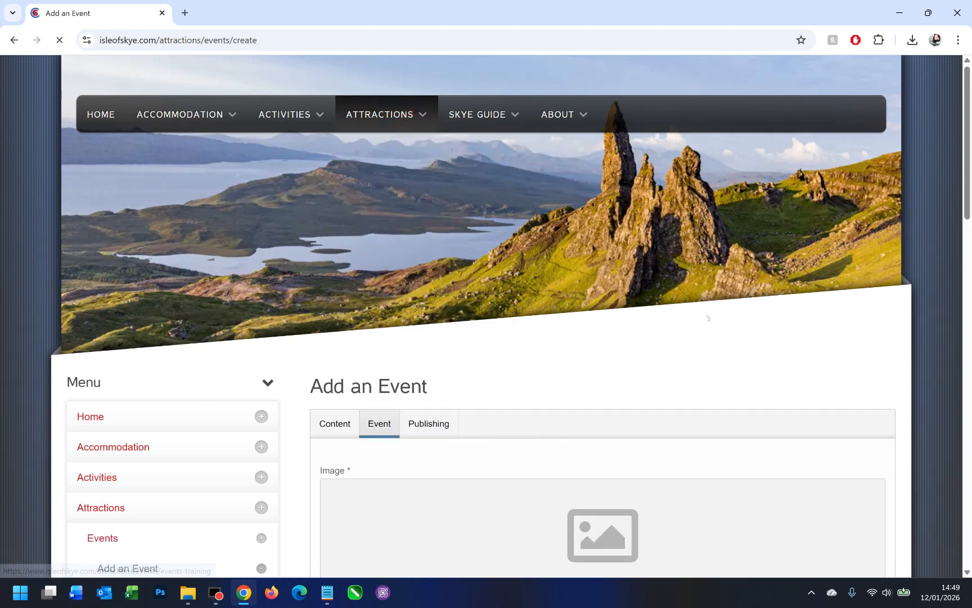
pyautogui.scroll(-5, 658, 306)
pyautogui.scroll(1, 539, 245)
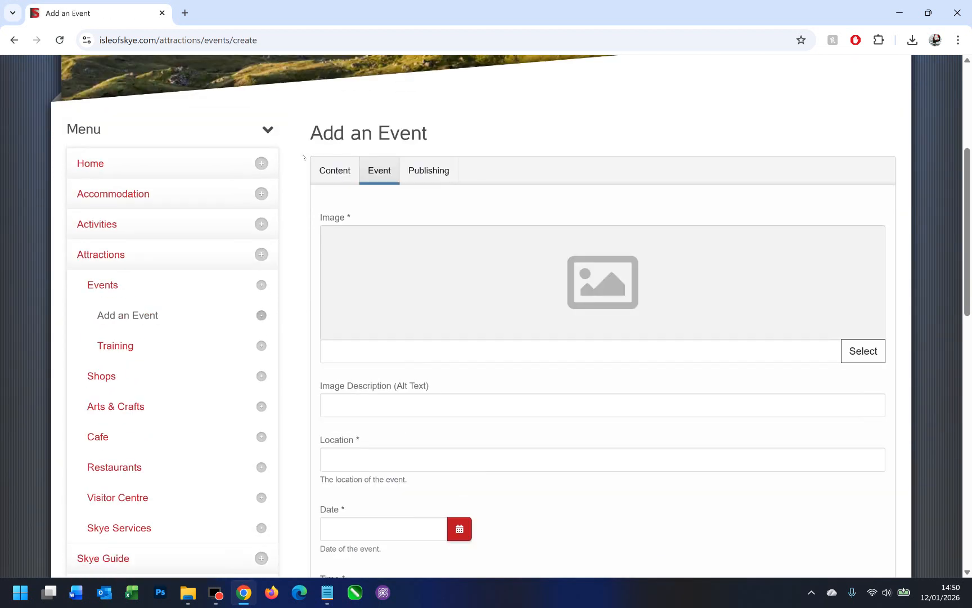
pyautogui.click(324, 169)
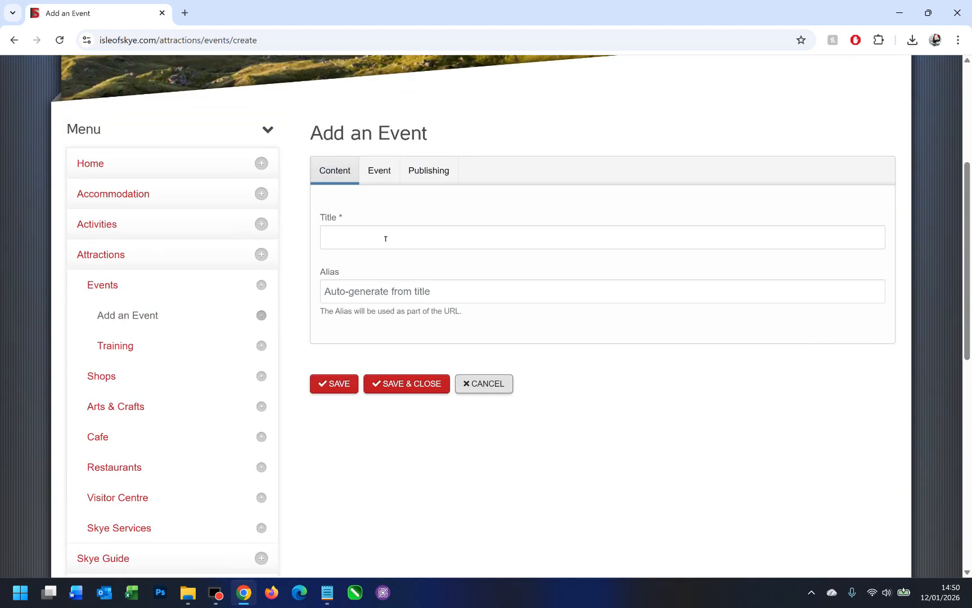
pyautogui.click(345, 562)
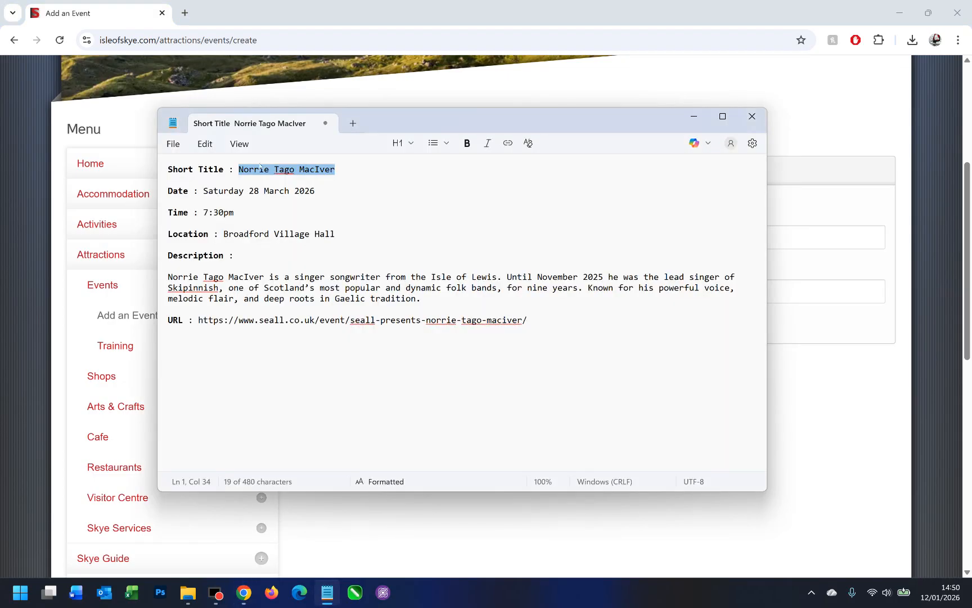
pyautogui.click(336, 169)
pyautogui.moveTo(337, 170); pyautogui.dragTo(241, 170)
pyautogui.hotkey('ctrl', 'c')
pyautogui.hotkey('alt', 'Tab')
pyautogui.hotkey('ctrl', 'v')
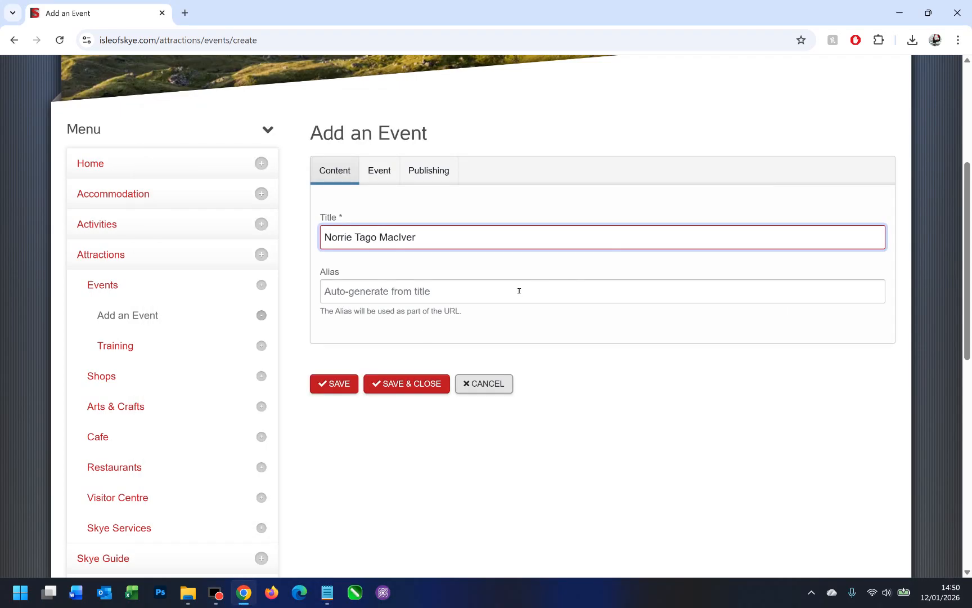
pyautogui.click(416, 337)
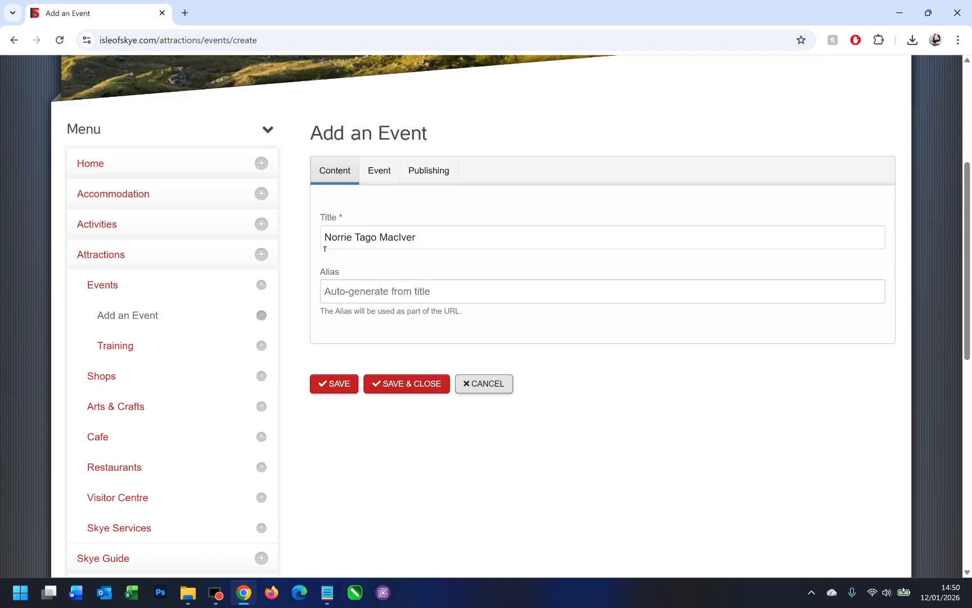
pyautogui.moveTo(217, 40); pyautogui.dragTo(302, 77)
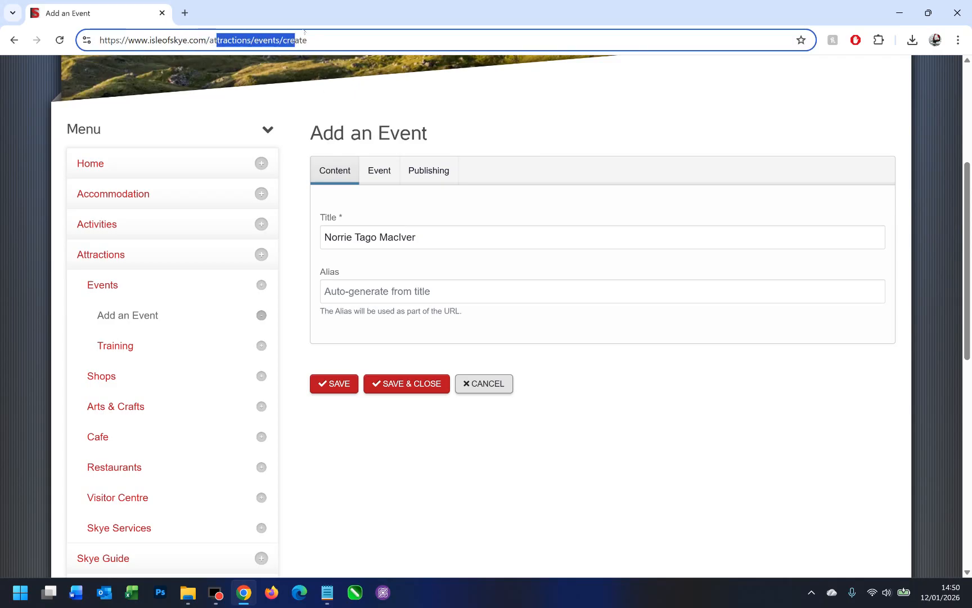
pyautogui.click(581, 359)
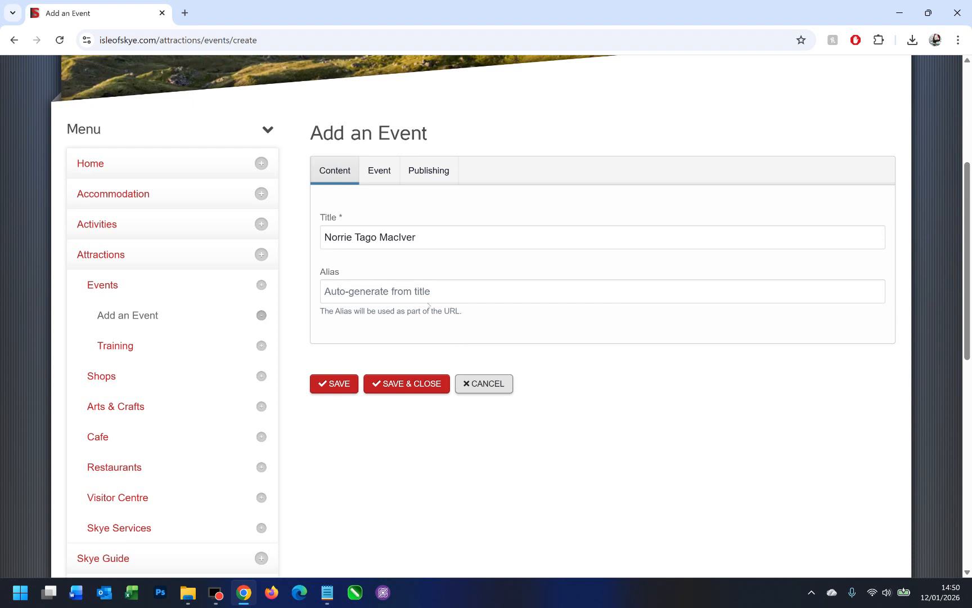
pyautogui.click(381, 171)
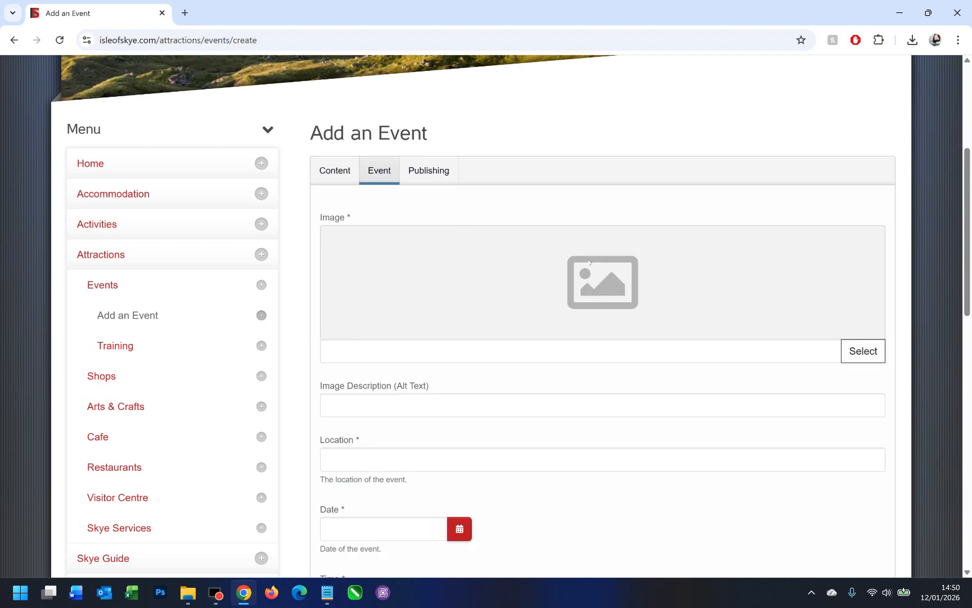
pyautogui.click(869, 353)
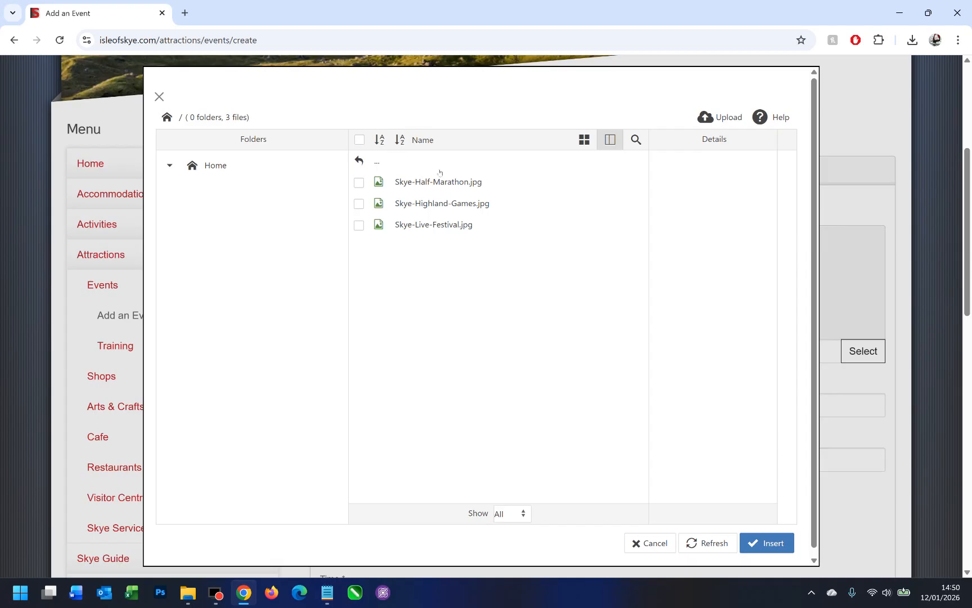
pyautogui.click(721, 117)
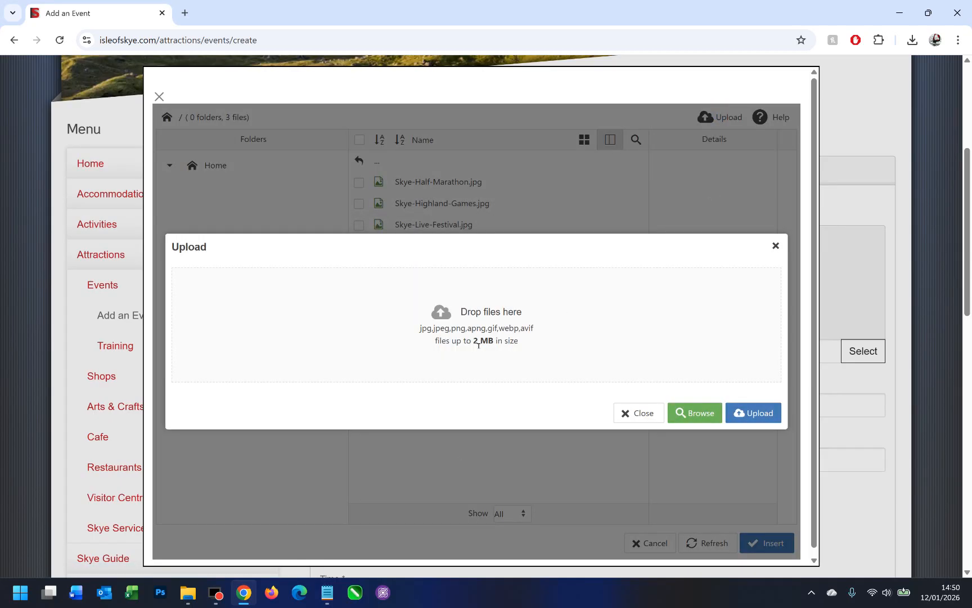
pyautogui.moveTo(471, 341); pyautogui.dragTo(491, 345)
pyautogui.click(187, 592)
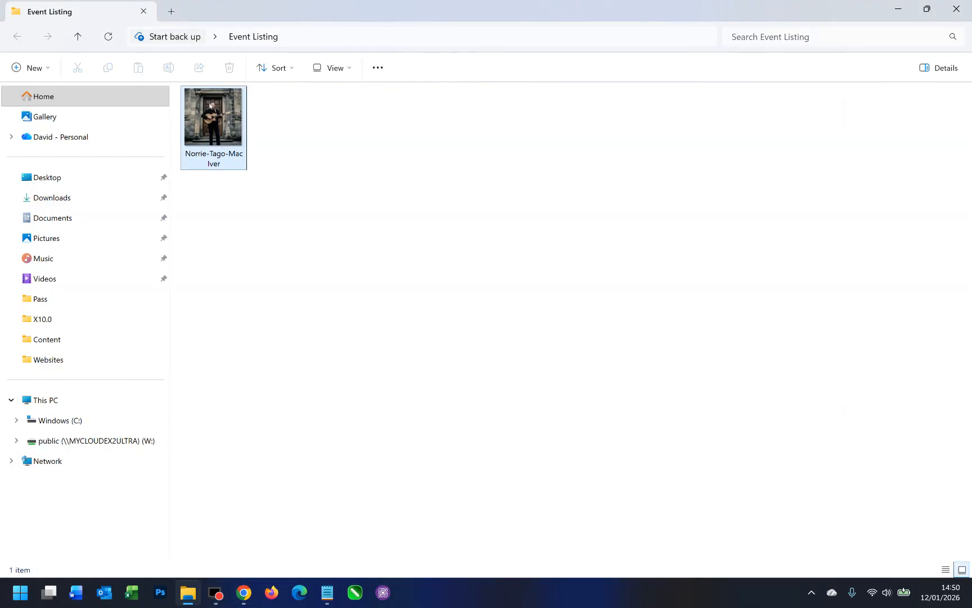
pyautogui.moveTo(227, 151); pyautogui.dragTo(271, 163)
pyautogui.moveTo(215, 123); pyautogui.dragTo(490, 365)
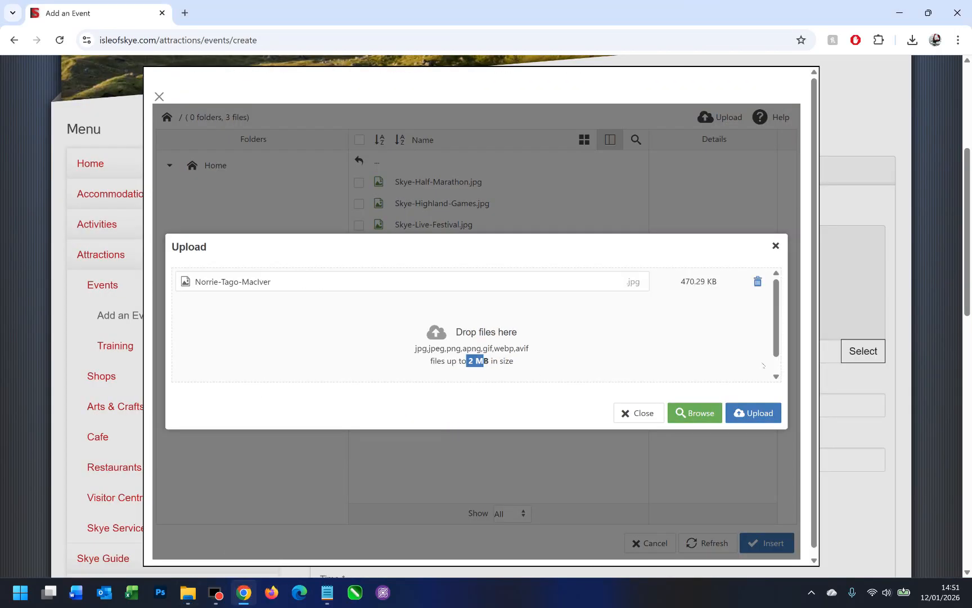
pyautogui.click(754, 412)
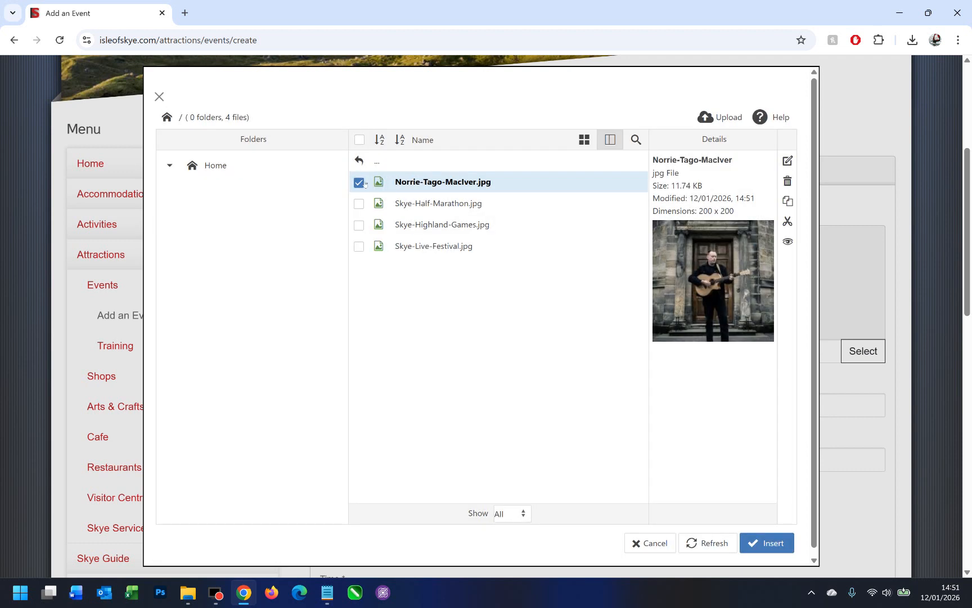
# Check the uploaded picture's dimensions and file size, and insert Norrie-Tago-MacIver.jpg as the event image.
pyautogui.moveTo(698, 212); pyautogui.dragTo(735, 216)
pyautogui.moveTo(671, 188); pyautogui.dragTo(691, 187)
pyautogui.click(761, 544)
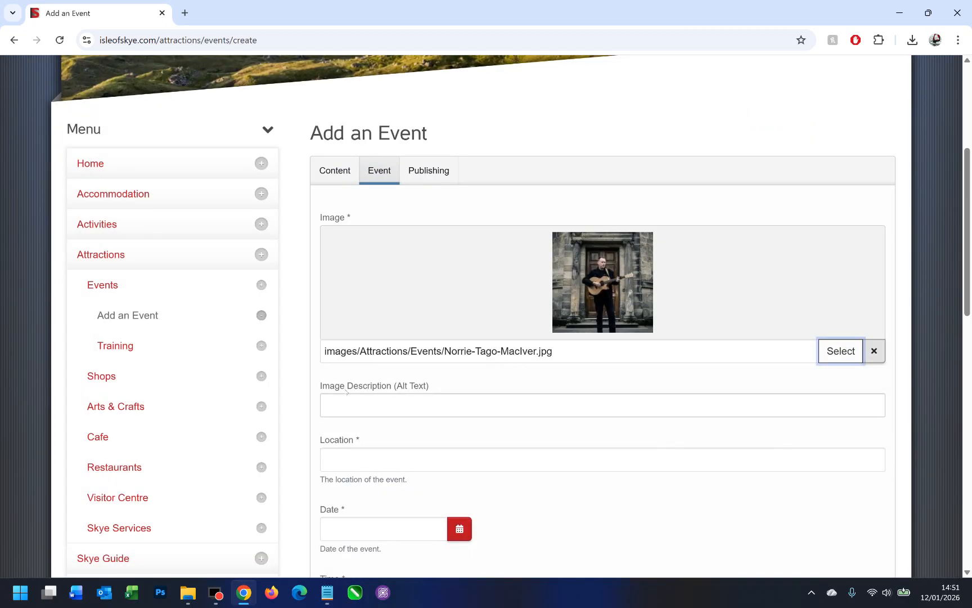
# Set the event image's alt text to "Norrie Tago MacIver".
pyautogui.click(410, 401)
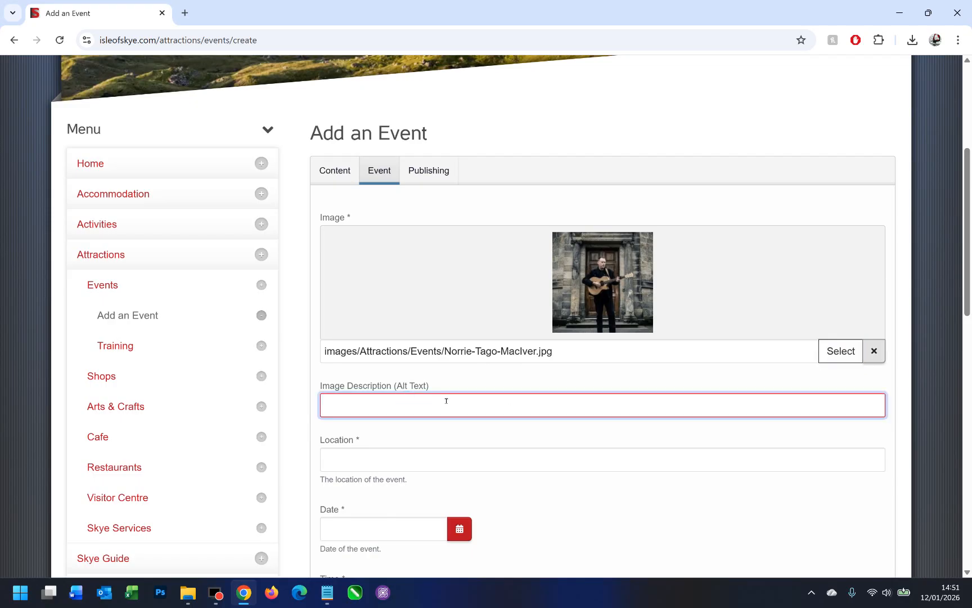
pyautogui.hotkey('ctrl', 'v')
pyautogui.click(456, 441)
# Copy the location "Broadford Village Hall" from the Notepad notes into the event's location in the browser form.
pyautogui.scroll(-3, 406, 353)
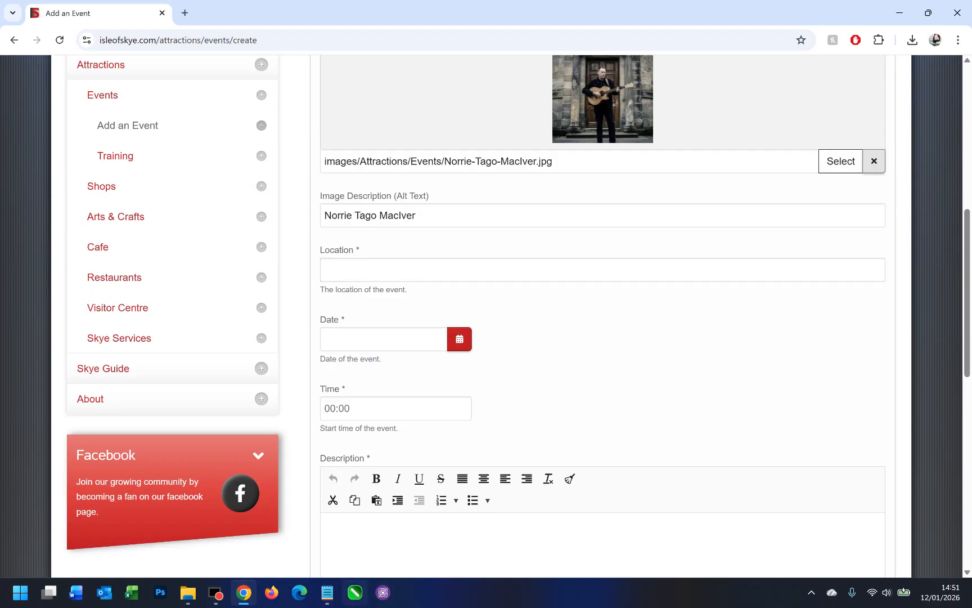
pyautogui.click(327, 592)
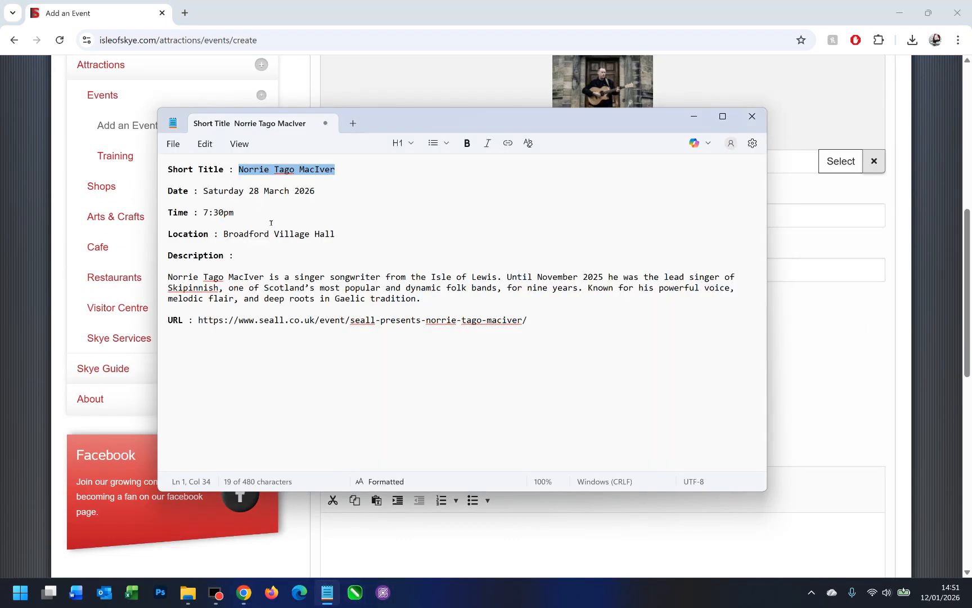
pyautogui.moveTo(340, 235); pyautogui.dragTo(227, 236)
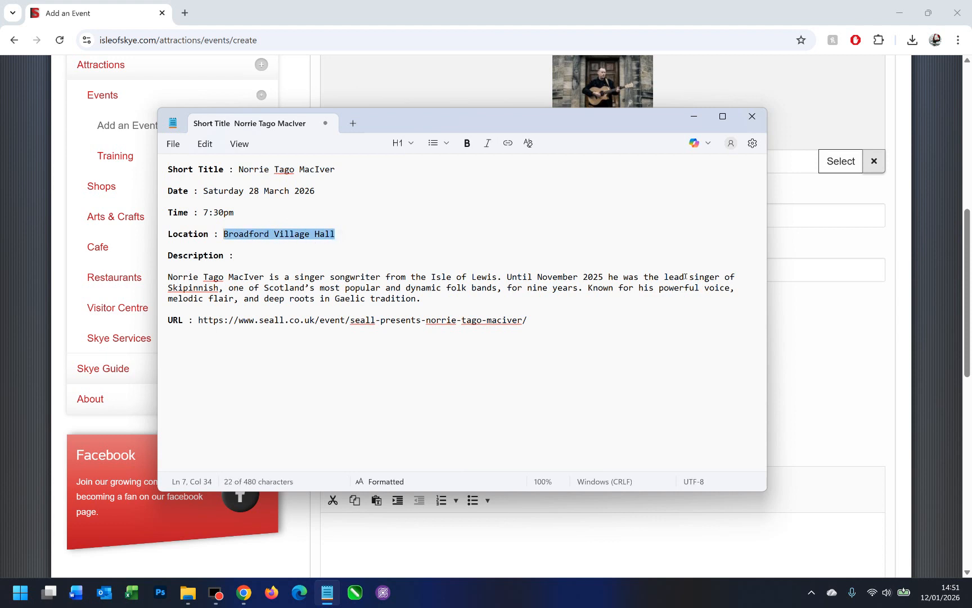
pyautogui.click(807, 306)
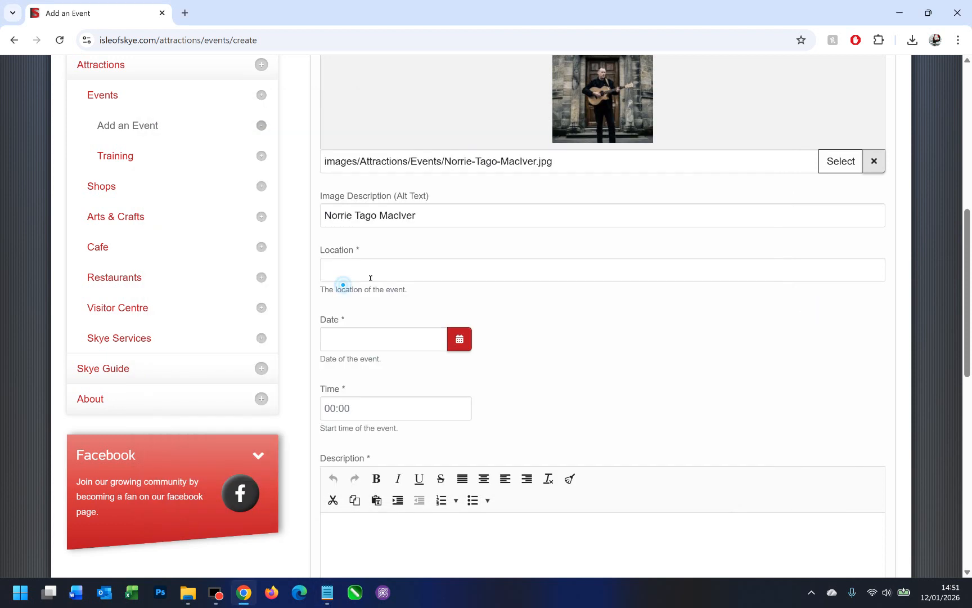
pyautogui.click(343, 276)
pyautogui.hotkey('ctrl', 'v')
# Check the date in the Notepad notes and set the event date to 28 March 2026 using the calendar.
pyautogui.click(327, 593)
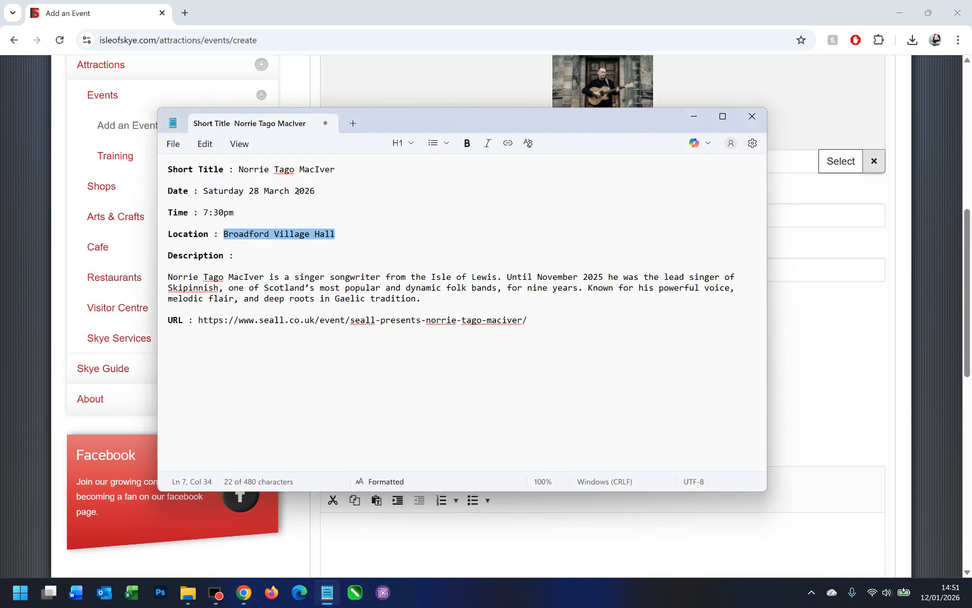
pyautogui.click(874, 304)
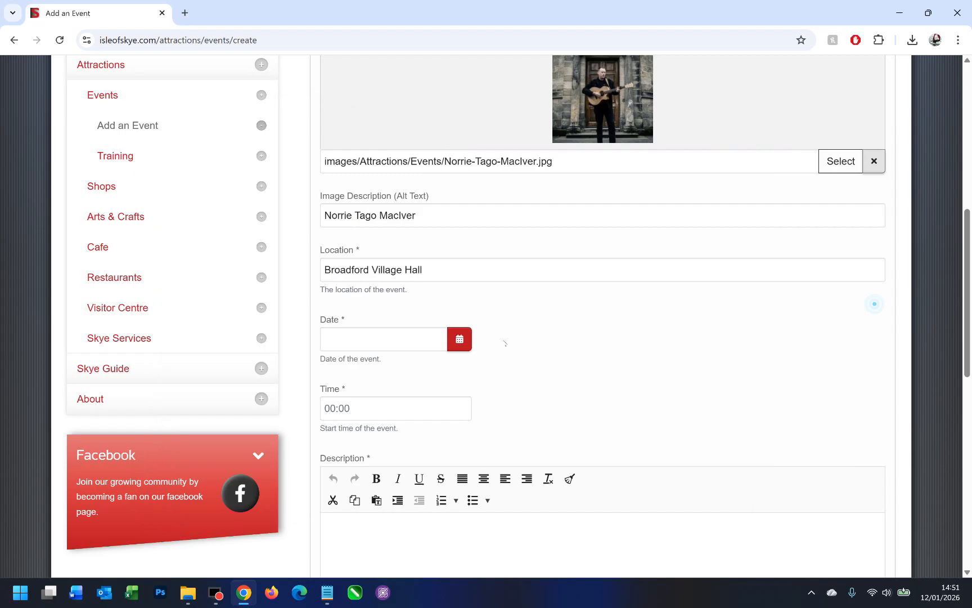
pyautogui.click(460, 339)
pyautogui.click(477, 384)
pyautogui.click(477, 385)
pyautogui.click(477, 478)
# Check the start time in the Notepad notes and set the event's time to 19:30 in the browser form.
pyautogui.click(327, 592)
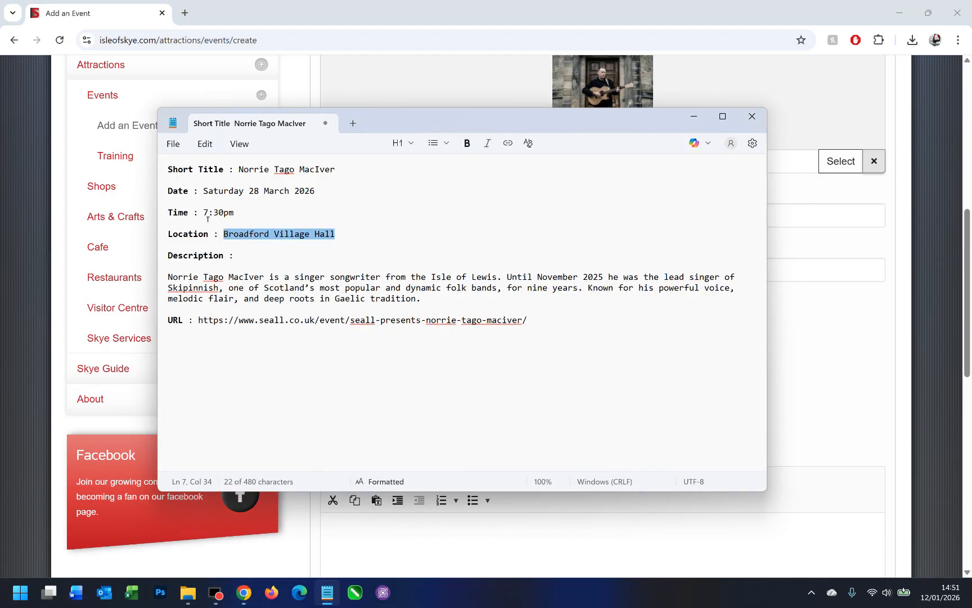
pyautogui.click(840, 330)
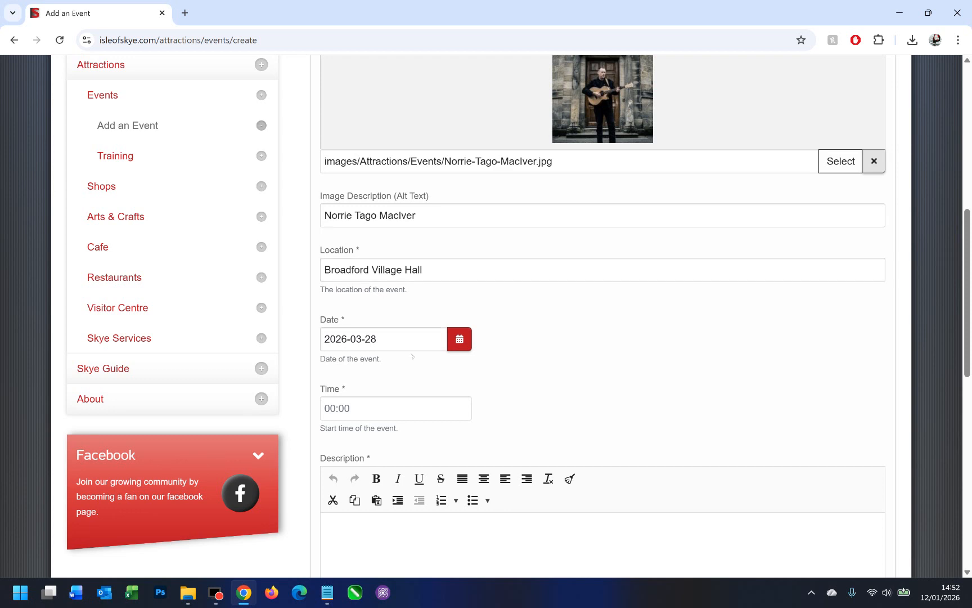
pyautogui.click(396, 408)
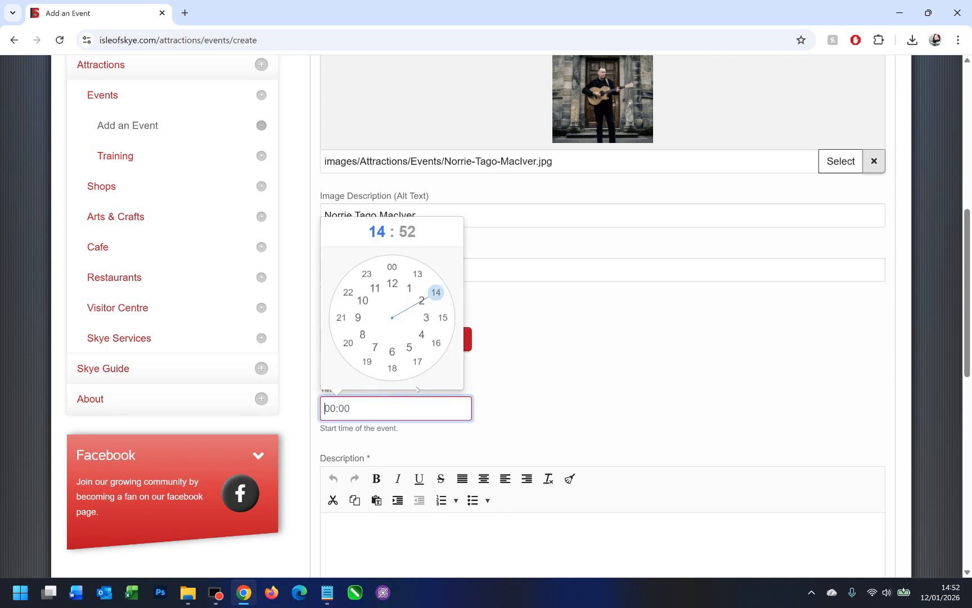
pyautogui.click(367, 362)
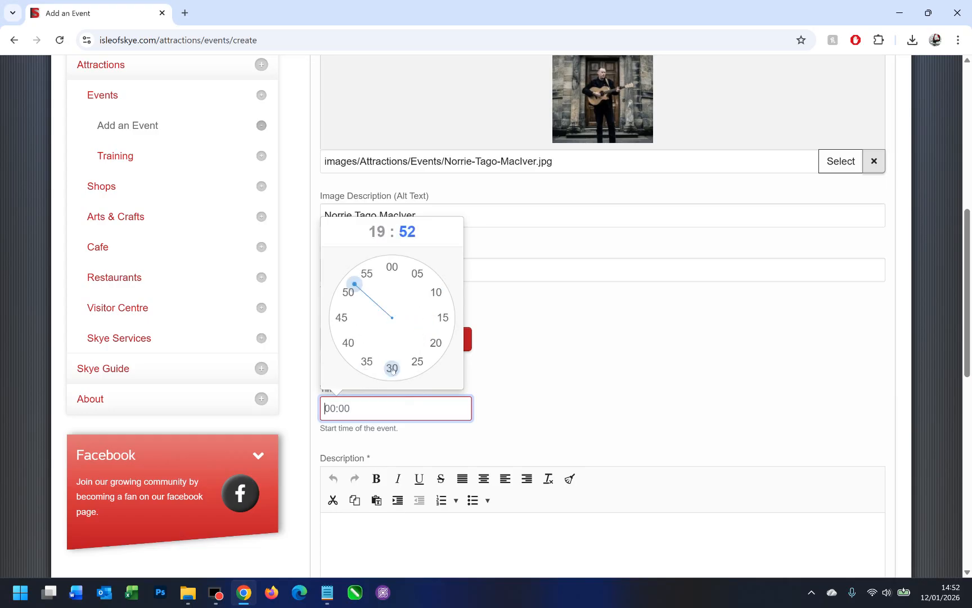
pyautogui.click(392, 368)
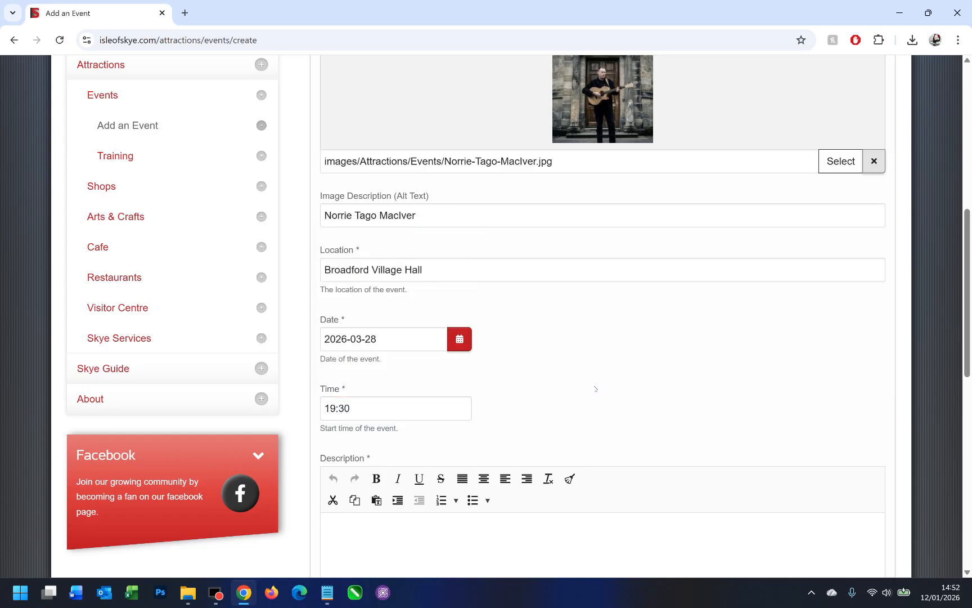
# Copy the description paragraph about Norrie Tago MacIver from the Notepad notes into the event's description in the browser form.
pyautogui.scroll(-3, 594, 388)
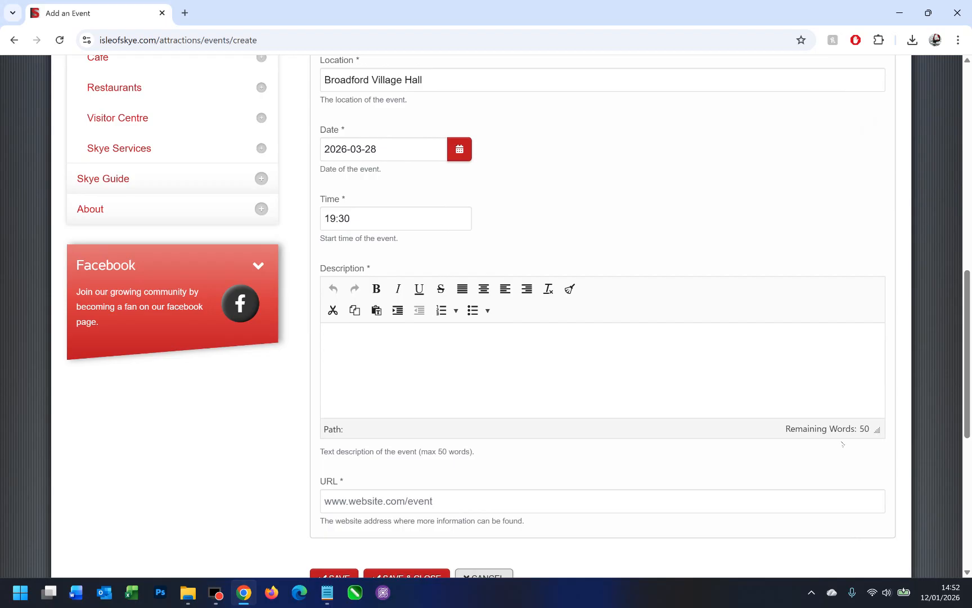
pyautogui.moveTo(866, 430); pyautogui.dragTo(857, 430)
pyautogui.click(327, 592)
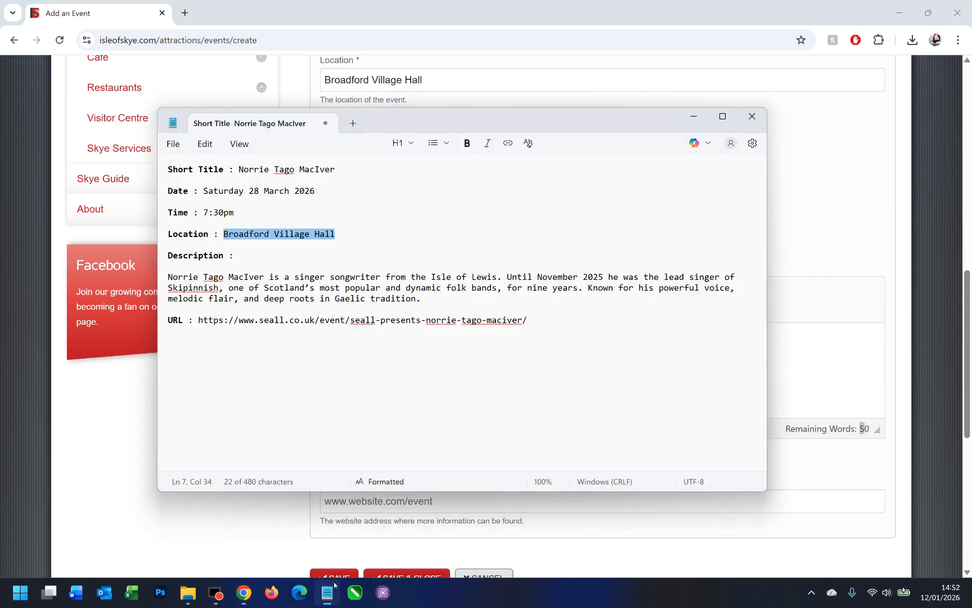
pyautogui.moveTo(421, 299); pyautogui.dragTo(151, 277)
pyautogui.hotkey('ctrl', 'c')
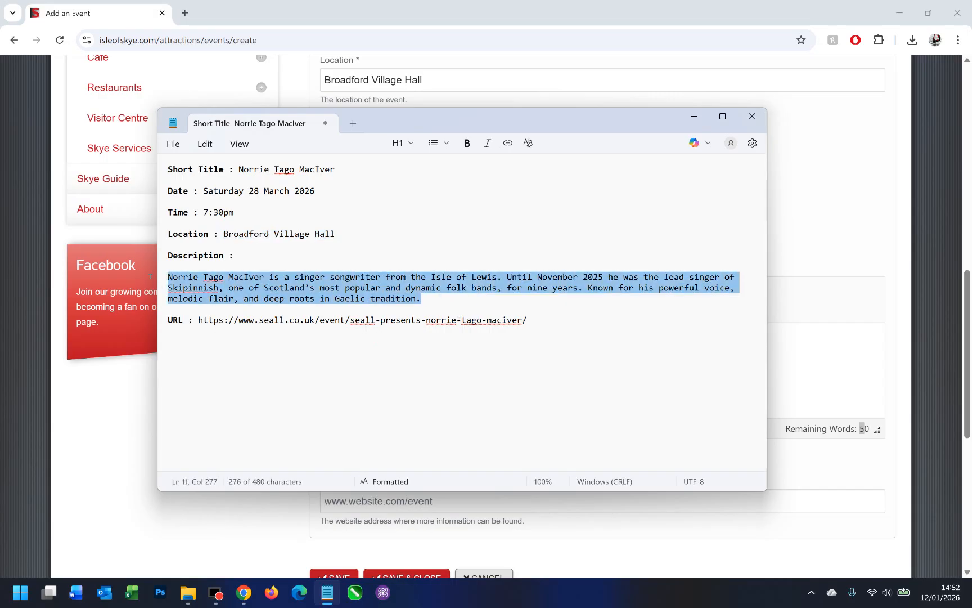
pyautogui.click(246, 512)
pyautogui.click(389, 375)
pyautogui.hotkey('ctrl', 'v')
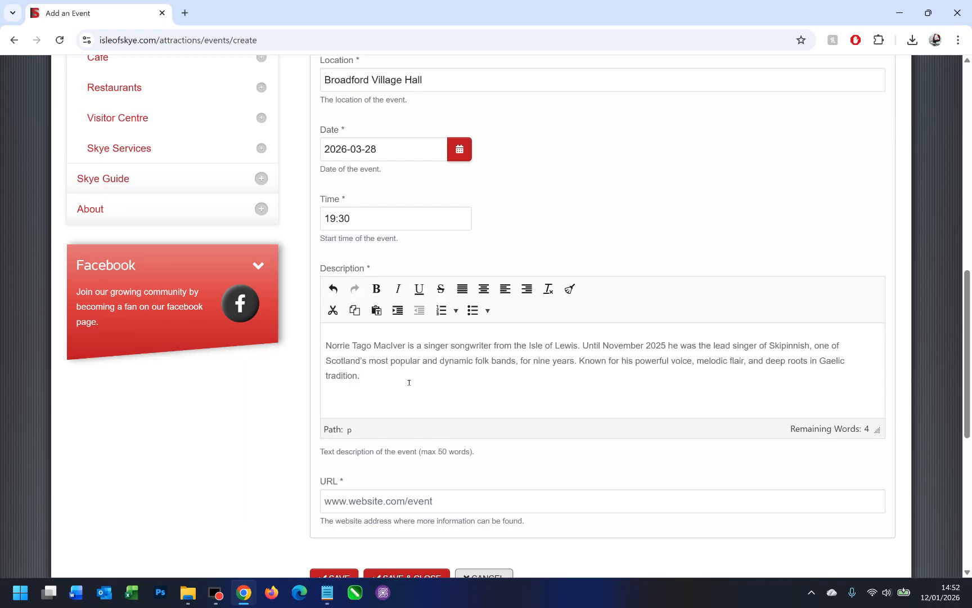
pyautogui.scroll(-2, 400, 315)
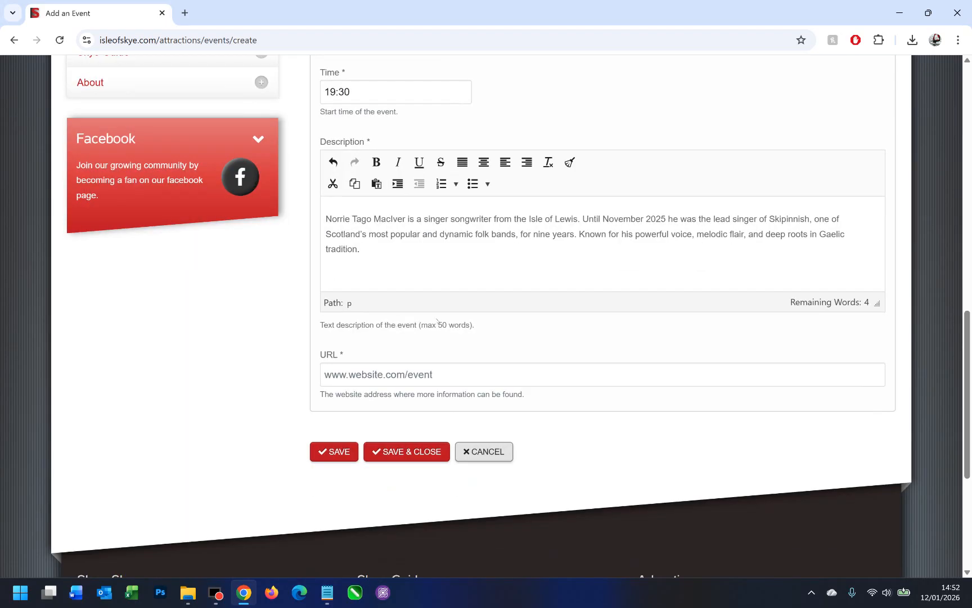
pyautogui.click(327, 376)
pyautogui.click(327, 592)
pyautogui.click(442, 320)
pyautogui.moveTo(543, 323); pyautogui.dragTo(199, 322)
pyautogui.hotkey('ctrl', 'c')
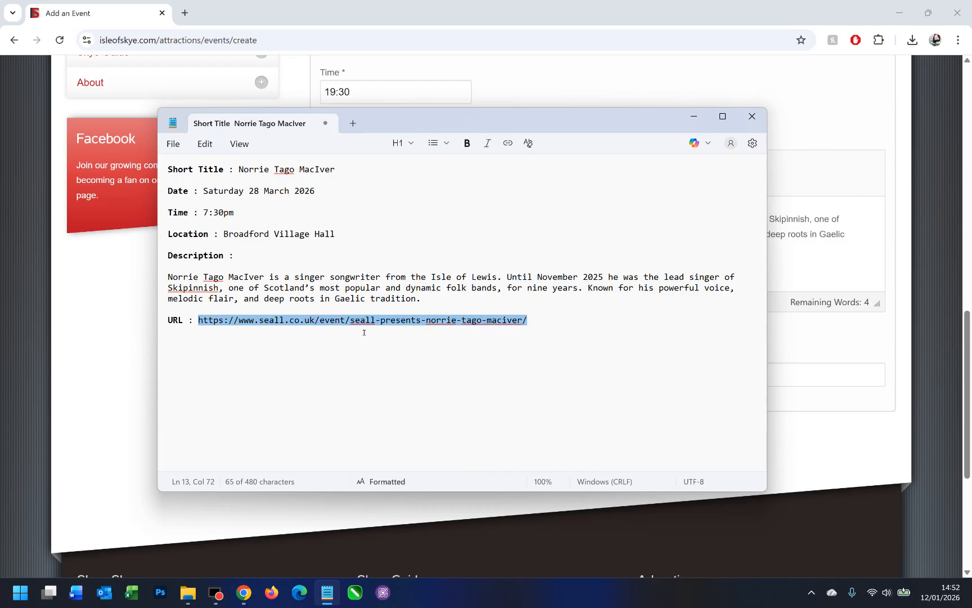
pyautogui.click(131, 384)
pyautogui.click(419, 374)
pyautogui.hotkey('ctrl', 'v')
pyautogui.click(622, 418)
# In the event's publishing settings, choose the status Published and set the publishing start to today's date, 12 January 2026 at 14:53.
pyautogui.scroll(7, 619, 410)
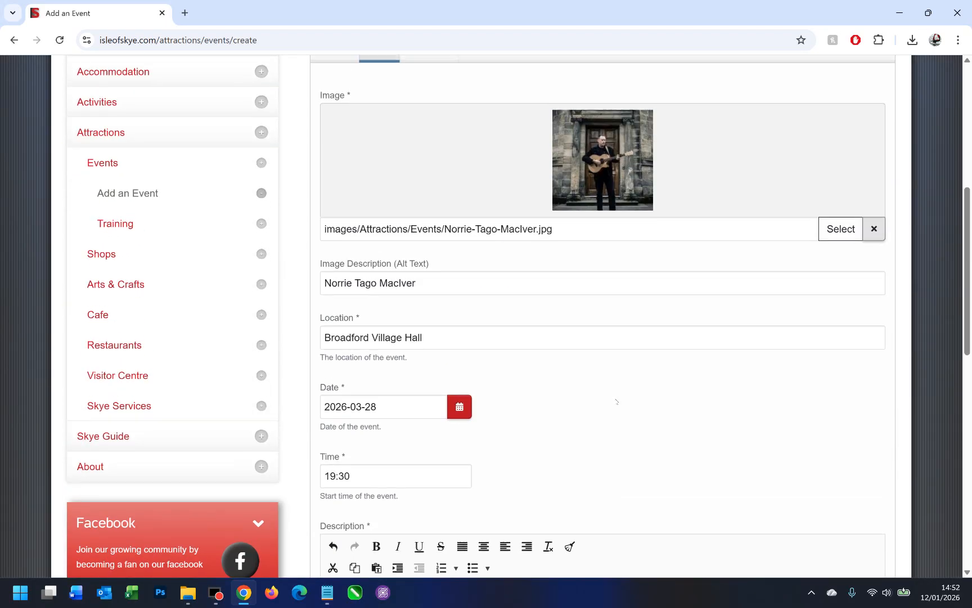
pyautogui.scroll(5, 616, 402)
pyautogui.click(440, 299)
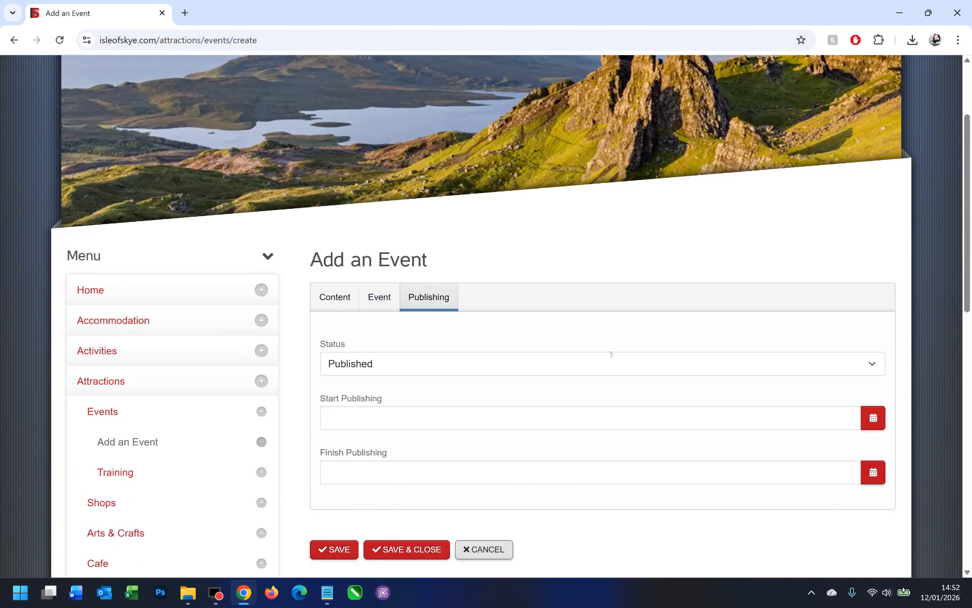
pyautogui.click(495, 359)
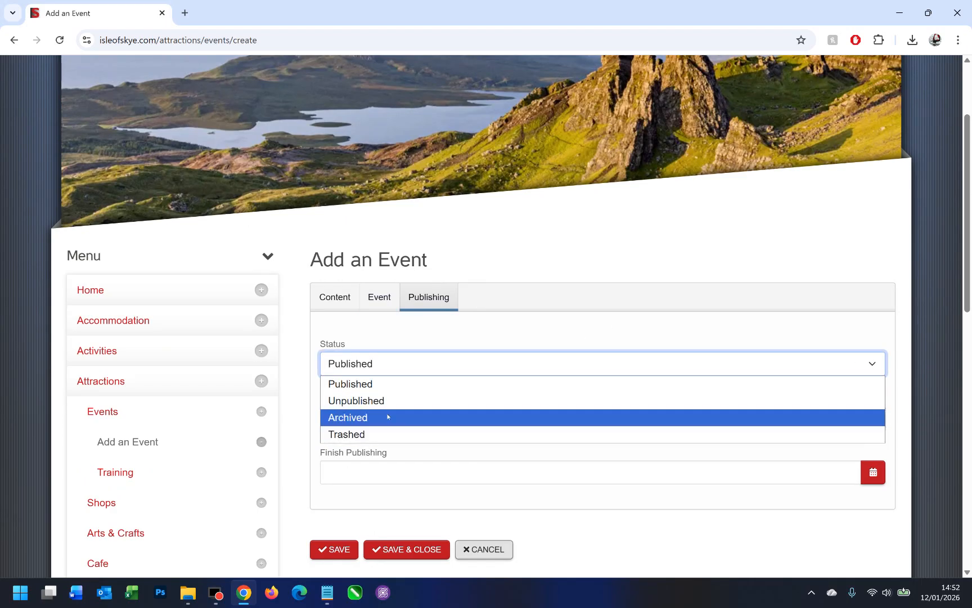
pyautogui.click(438, 326)
pyautogui.click(370, 388)
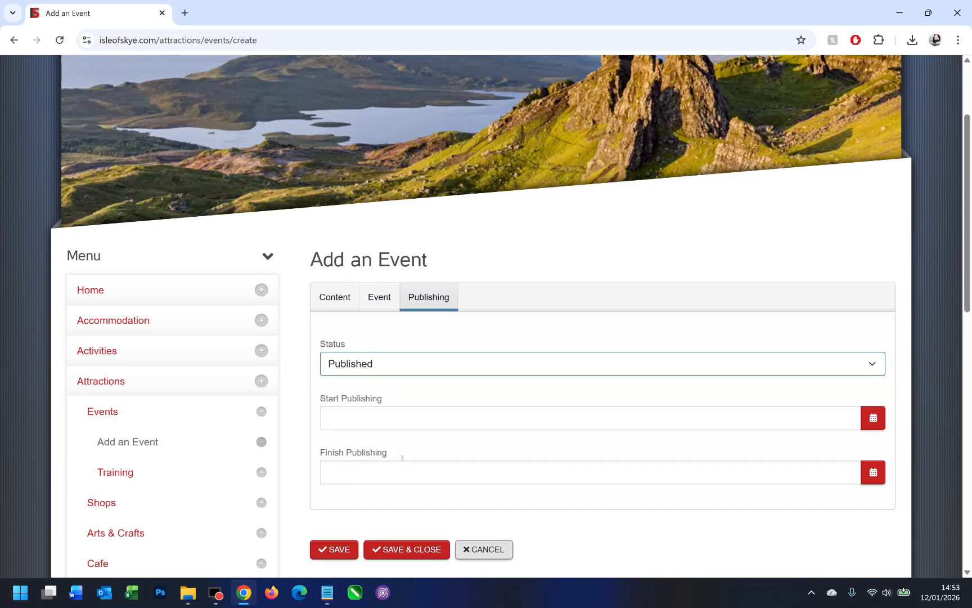
pyautogui.click(875, 417)
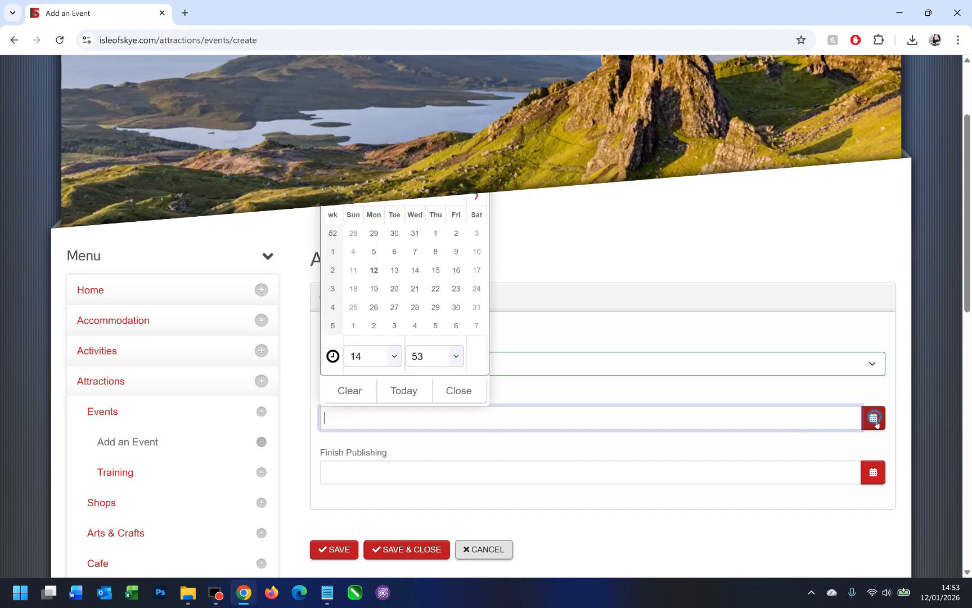
pyautogui.click(418, 397)
# Set the event's publishing finish to 29 March 2026 at 07:00, and save and close the event.
pyautogui.scroll(-2, 474, 433)
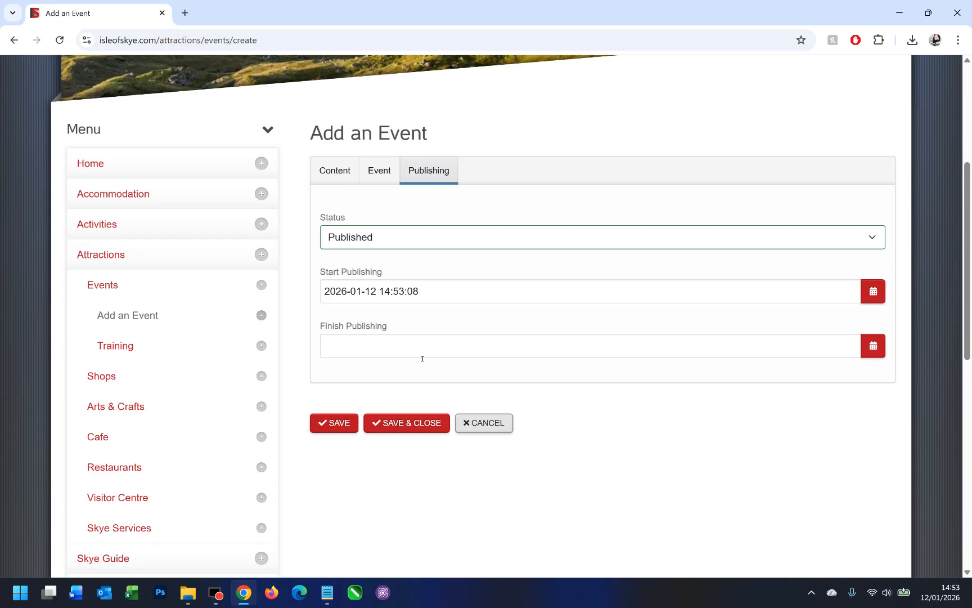
pyautogui.click(873, 346)
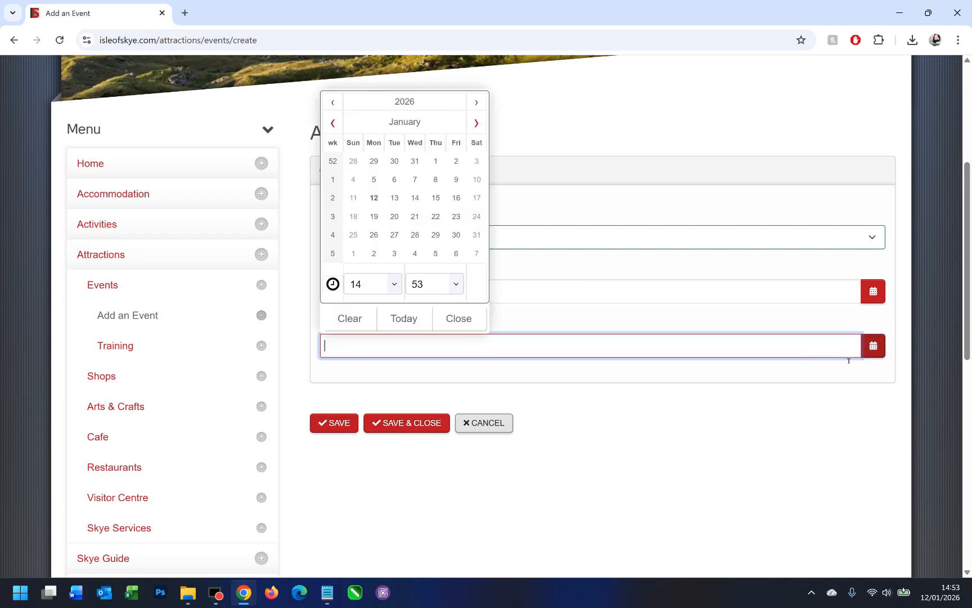
pyautogui.click(476, 123)
pyautogui.click(476, 123)
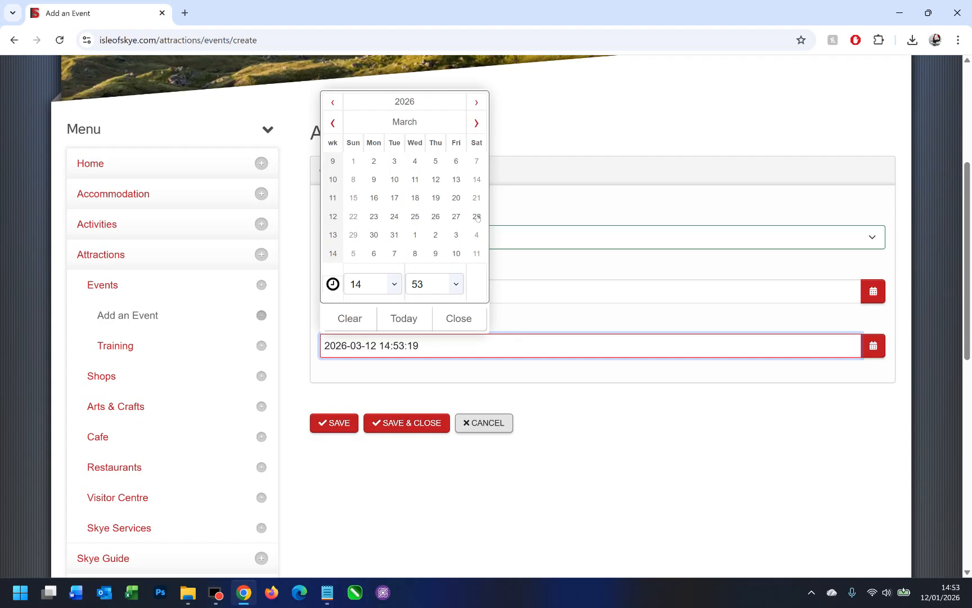
pyautogui.click(354, 235)
pyautogui.click(394, 283)
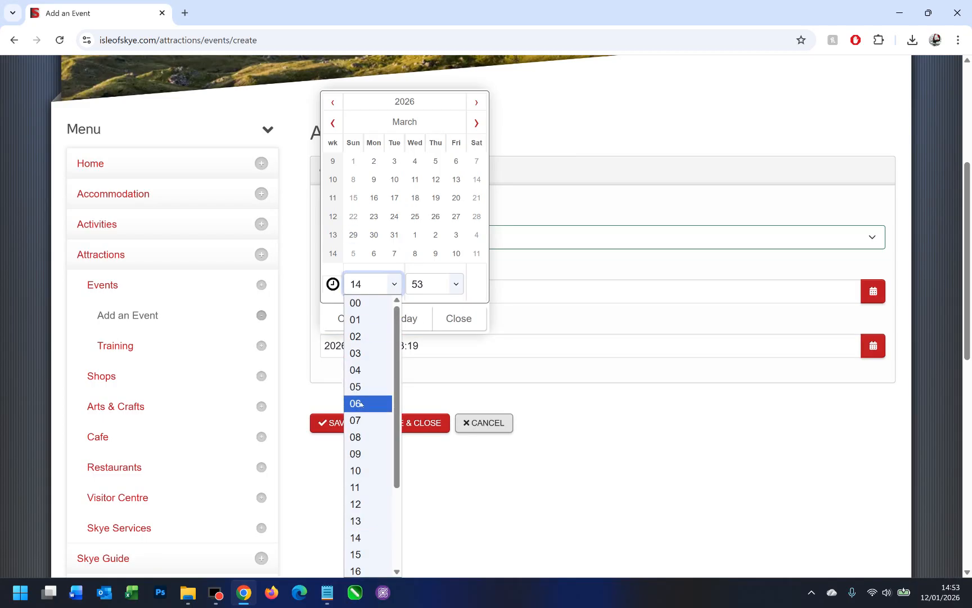
pyautogui.click(357, 420)
pyautogui.click(428, 283)
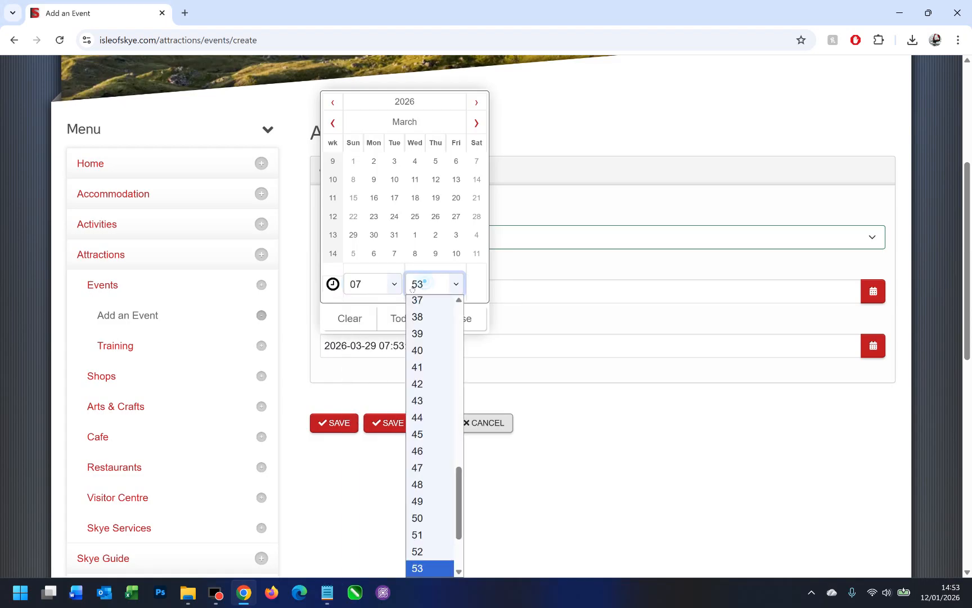
pyautogui.scroll(8, 434, 373)
pyautogui.scroll(2, 435, 372)
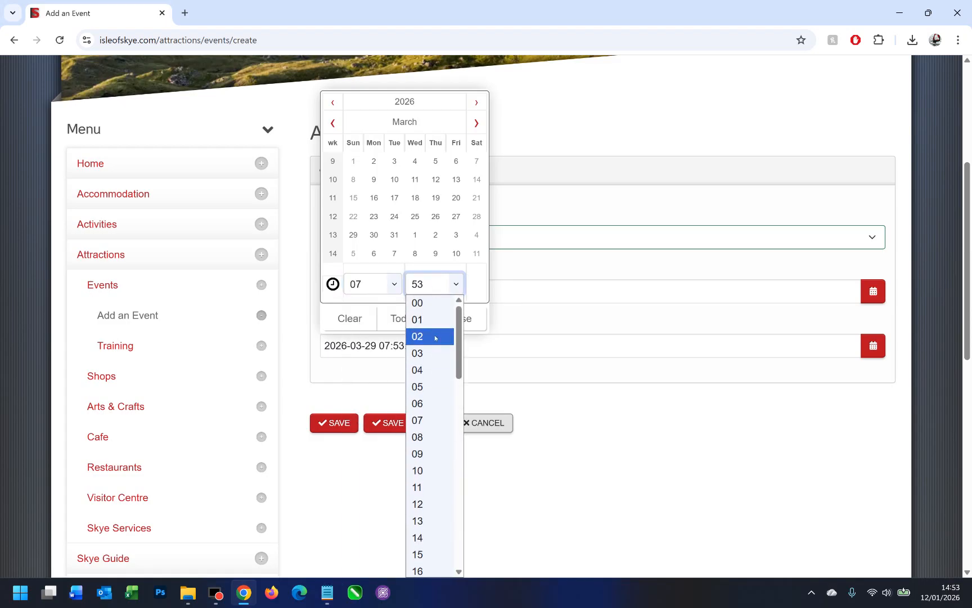
pyautogui.click(431, 305)
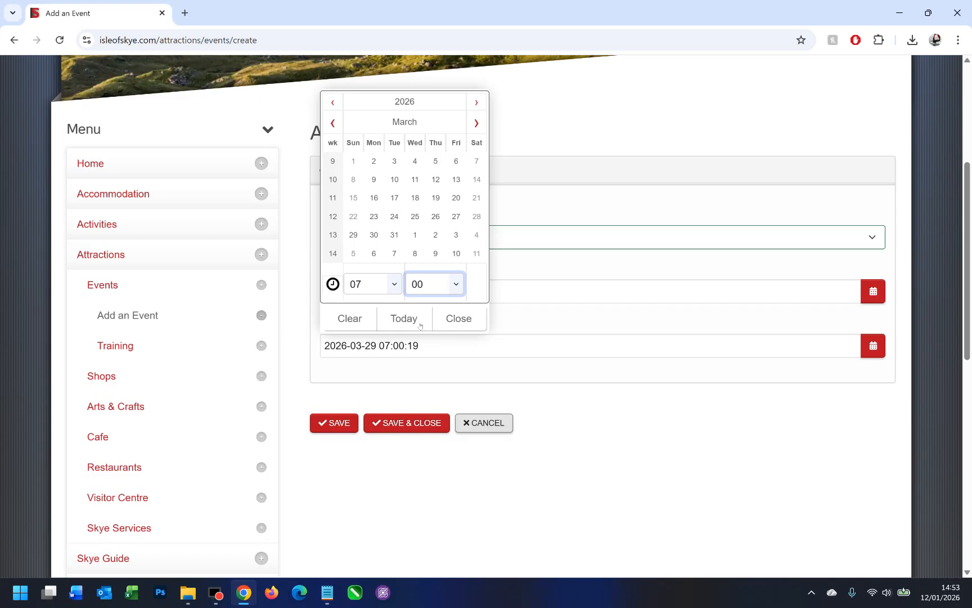
pyautogui.click(458, 325)
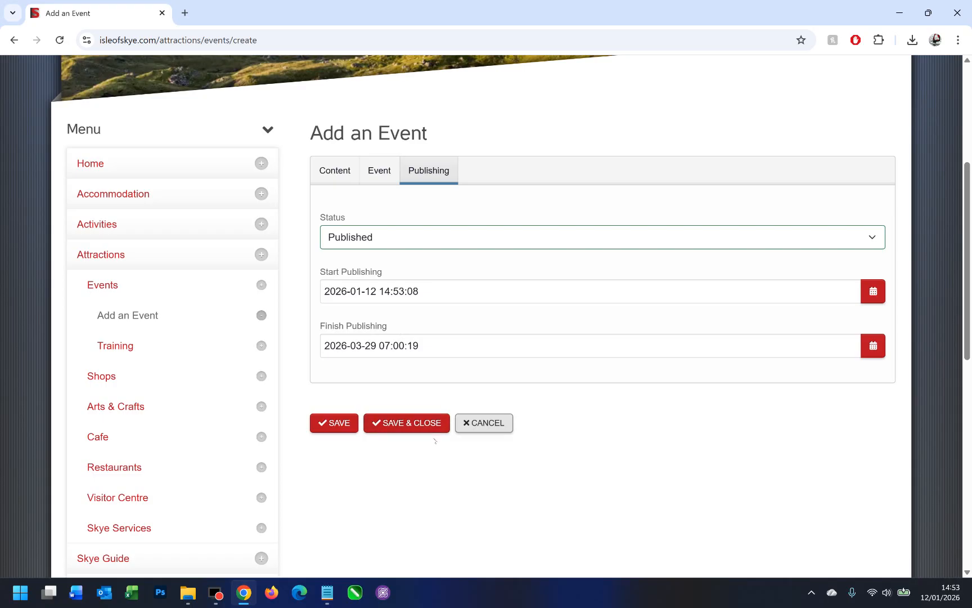
pyautogui.click(416, 427)
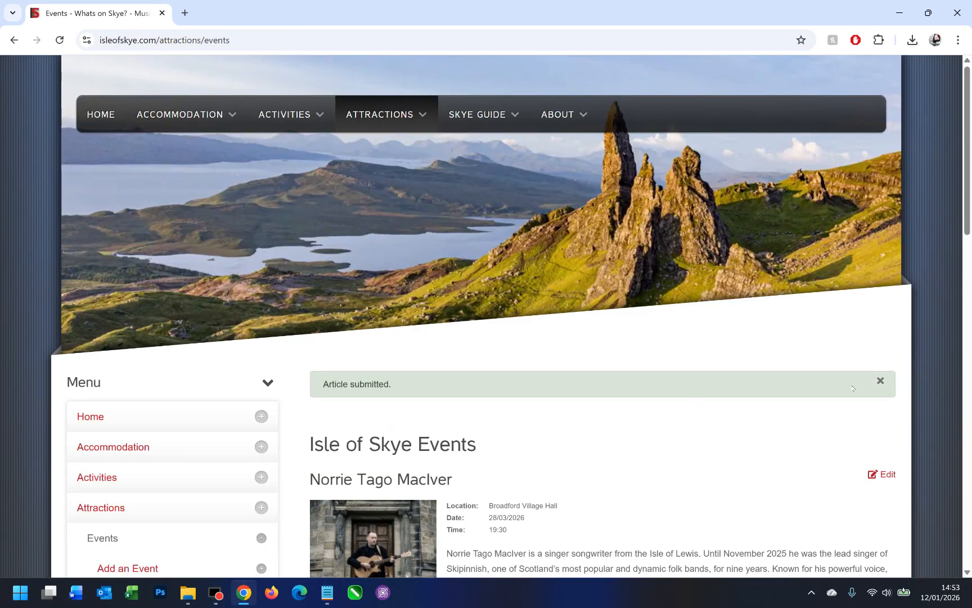
# Examine the Isle of Skye Events page and compare the order and dates of the new and existing listings.
pyautogui.scroll(-3, 743, 394)
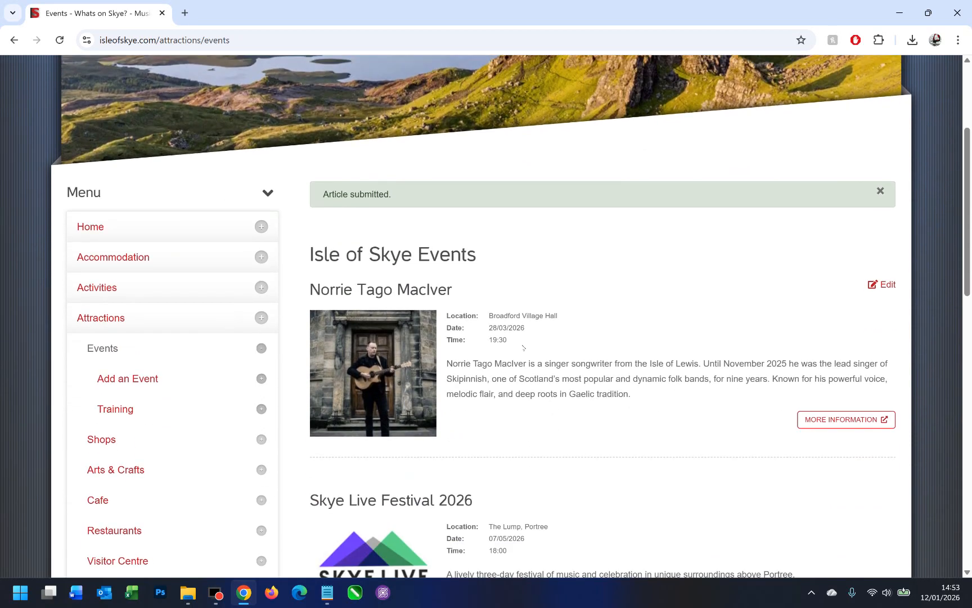
pyautogui.scroll(-2, 456, 321)
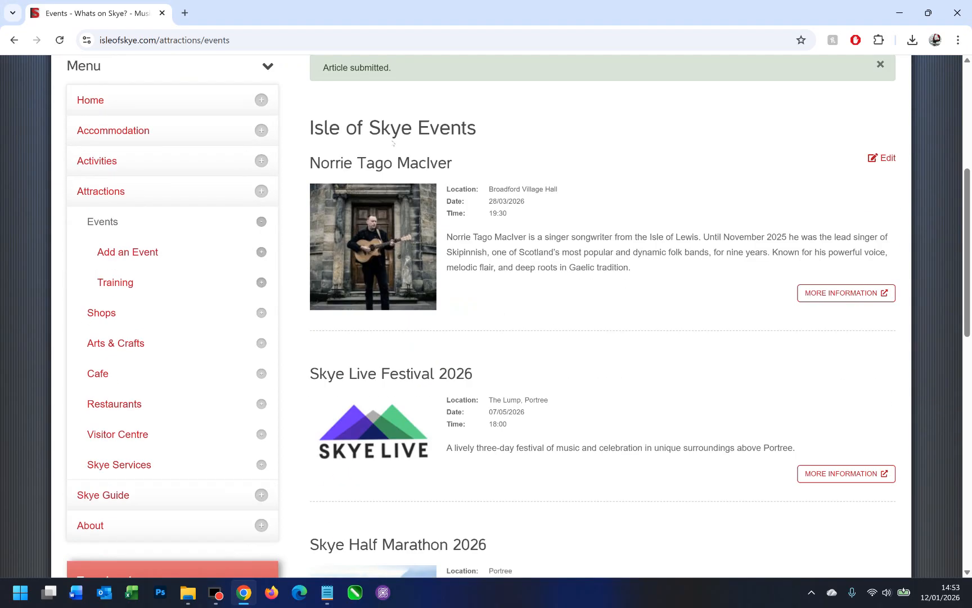
pyautogui.scroll(-3, 362, 228)
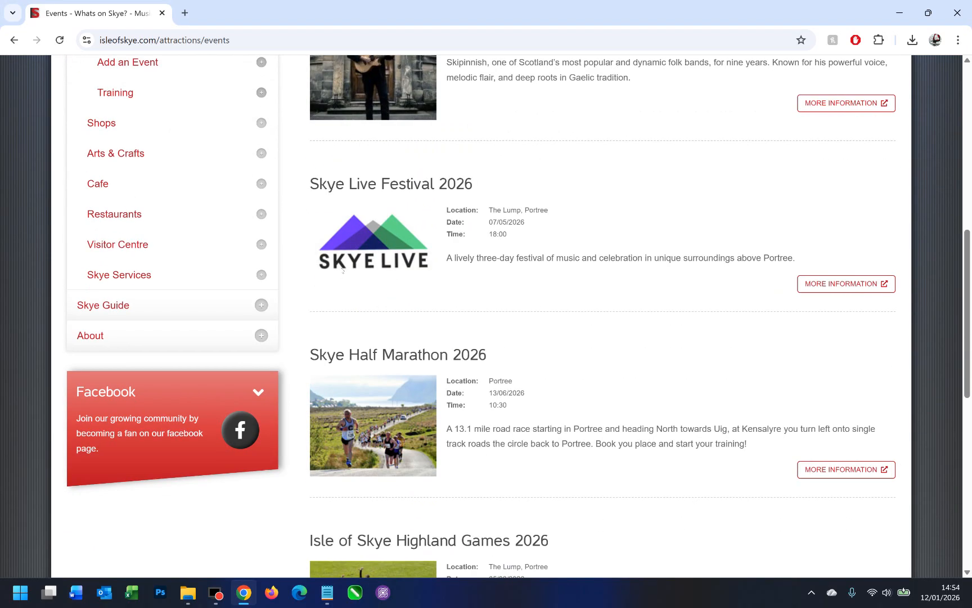
pyautogui.scroll(-1, 390, 453)
pyautogui.scroll(4, 393, 462)
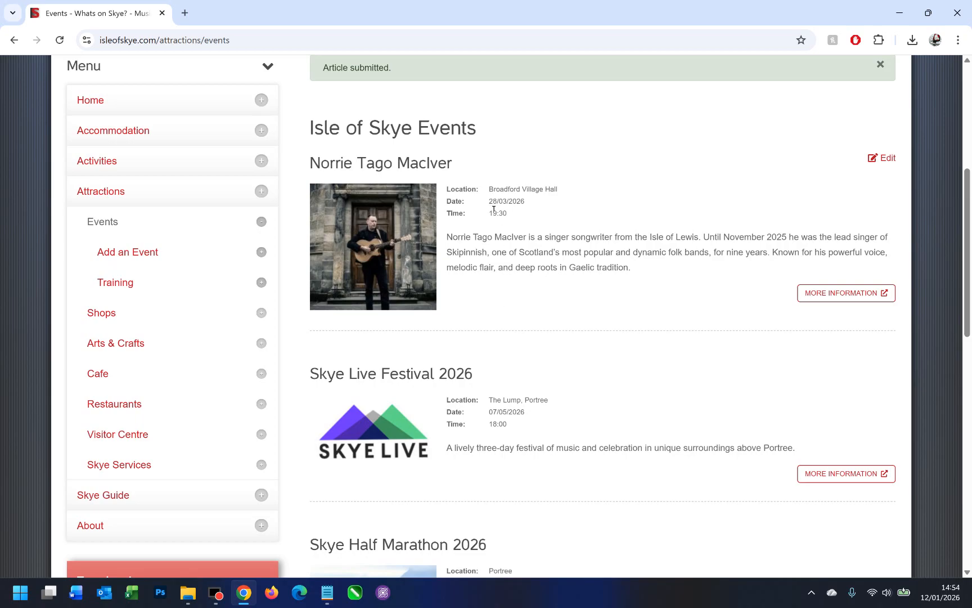
pyautogui.moveTo(484, 201); pyautogui.dragTo(493, 202)
pyautogui.moveTo(486, 413); pyautogui.dragTo(495, 421)
pyautogui.click(522, 303)
pyautogui.scroll(-3, 484, 476)
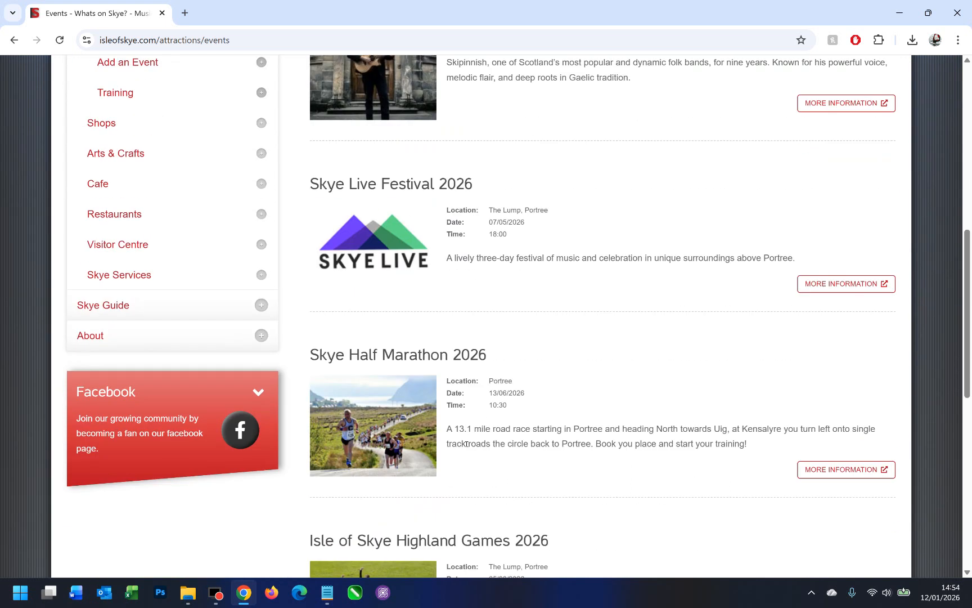
pyautogui.scroll(5, 428, 433)
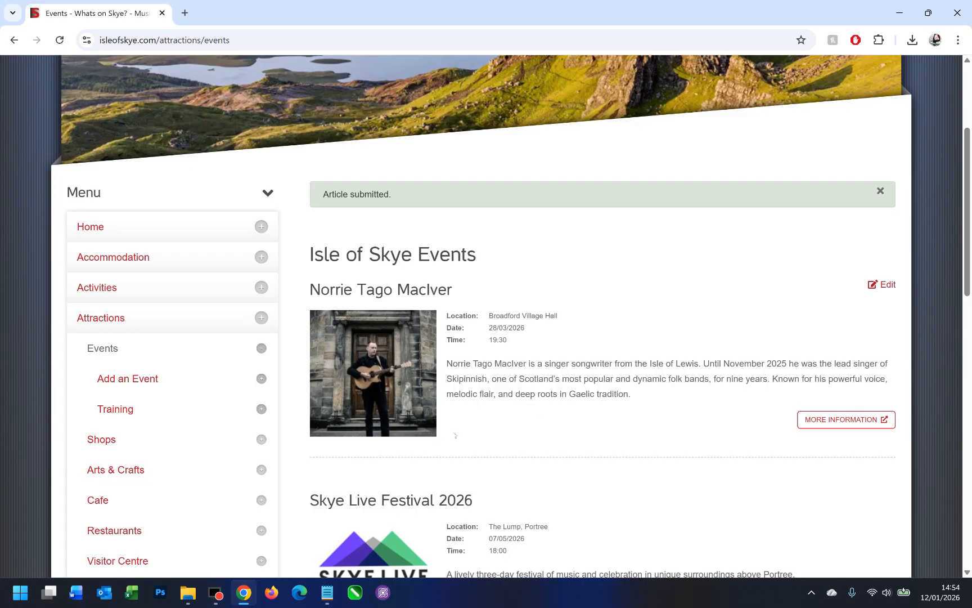
pyautogui.moveTo(356, 293); pyautogui.dragTo(410, 293)
pyautogui.moveTo(502, 317); pyautogui.dragTo(493, 345)
pyautogui.moveTo(442, 365); pyautogui.dragTo(576, 398)
pyautogui.click(617, 405)
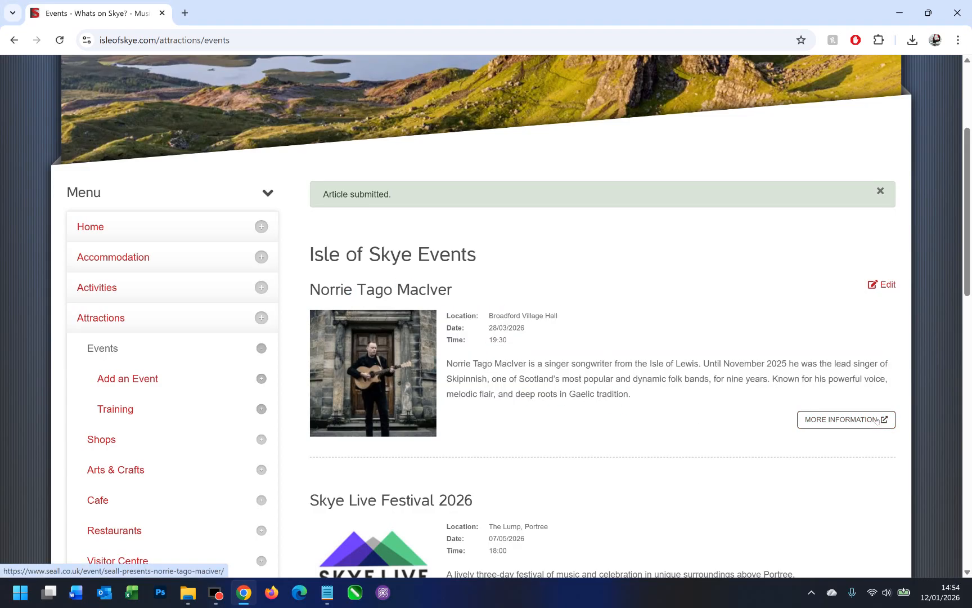
# Open the Norrie Tago MacIver listing's more-information link, look over the linked SEALL event page and return to the events page.
pyautogui.click(875, 420)
pyautogui.scroll(-5, 658, 433)
pyautogui.scroll(-1, 618, 446)
pyautogui.scroll(6, 616, 447)
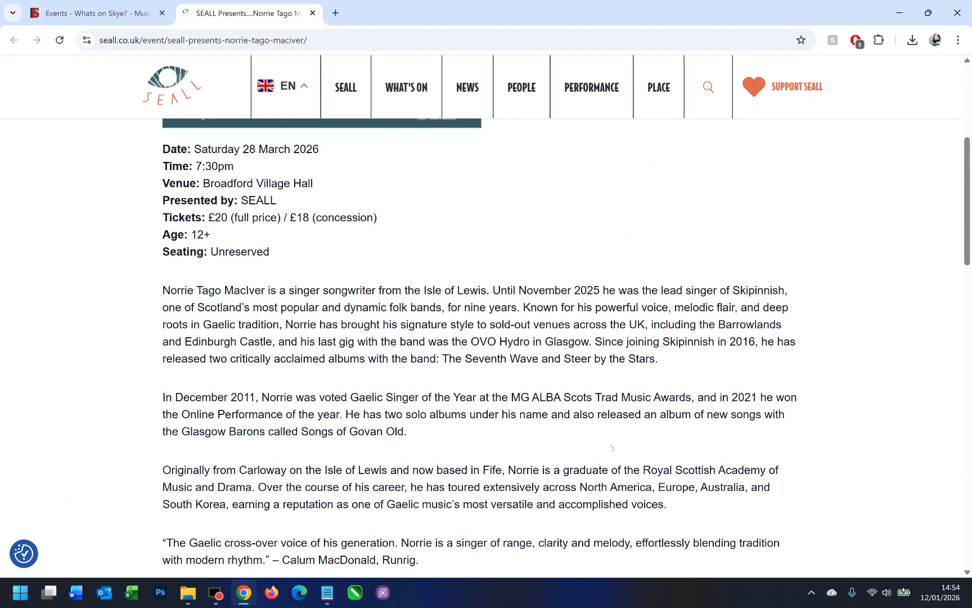
pyautogui.click(95, 13)
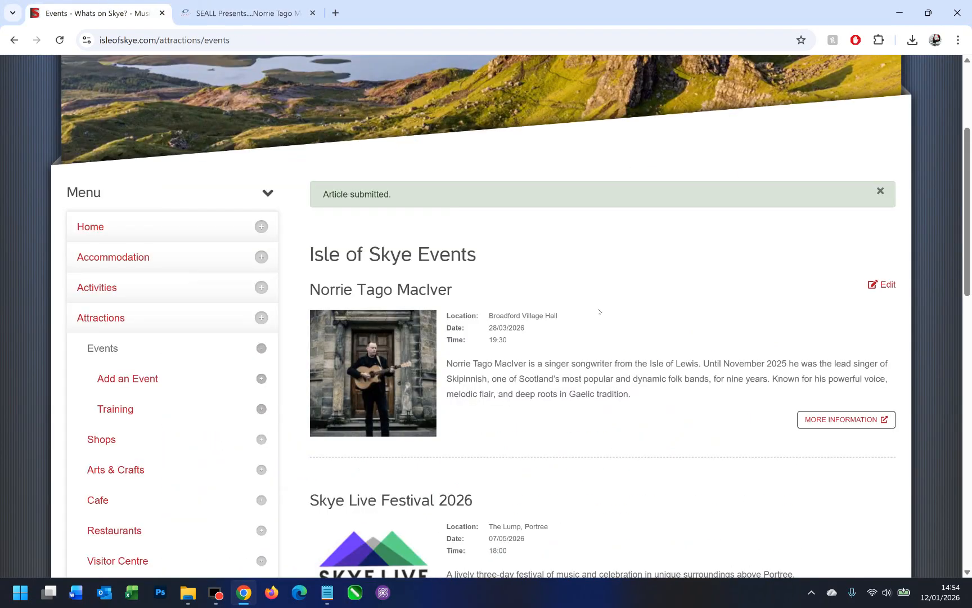